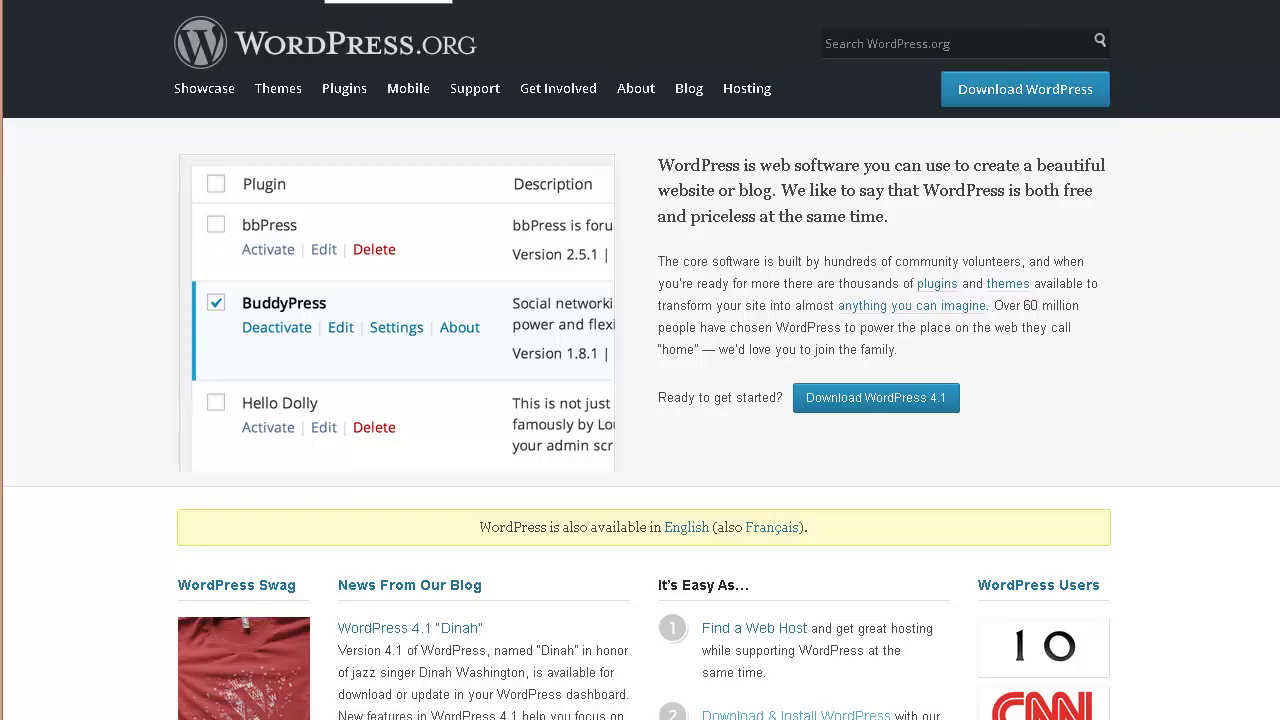
- Download the WordPress 4.1 .zip package from the WordPress site and save the file
left_click(900, 397)
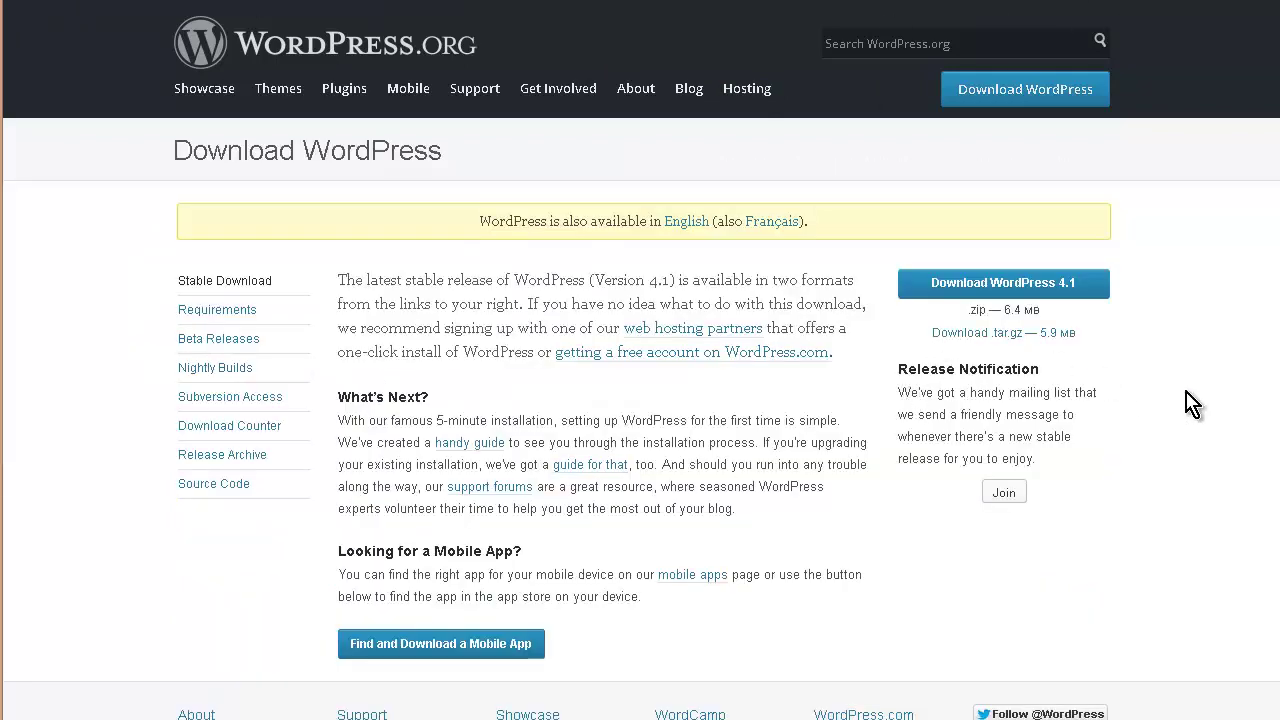
left_click(1055, 289)
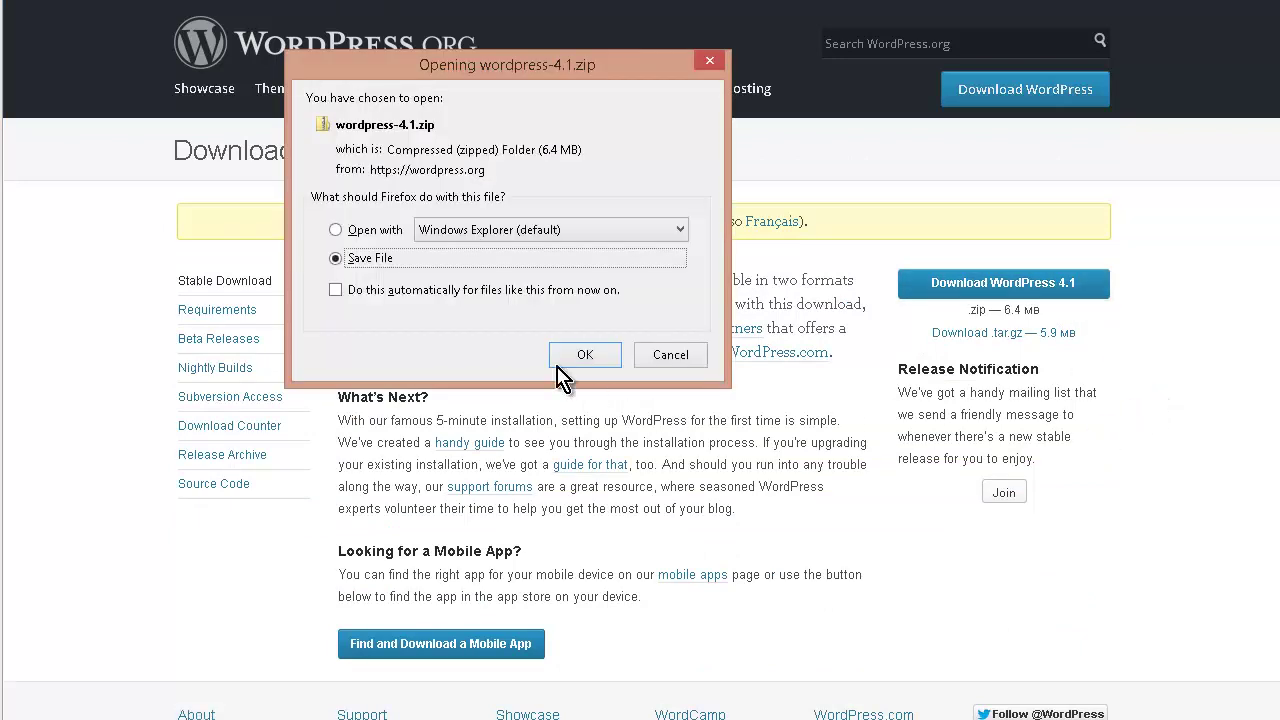
left_click(595, 359)
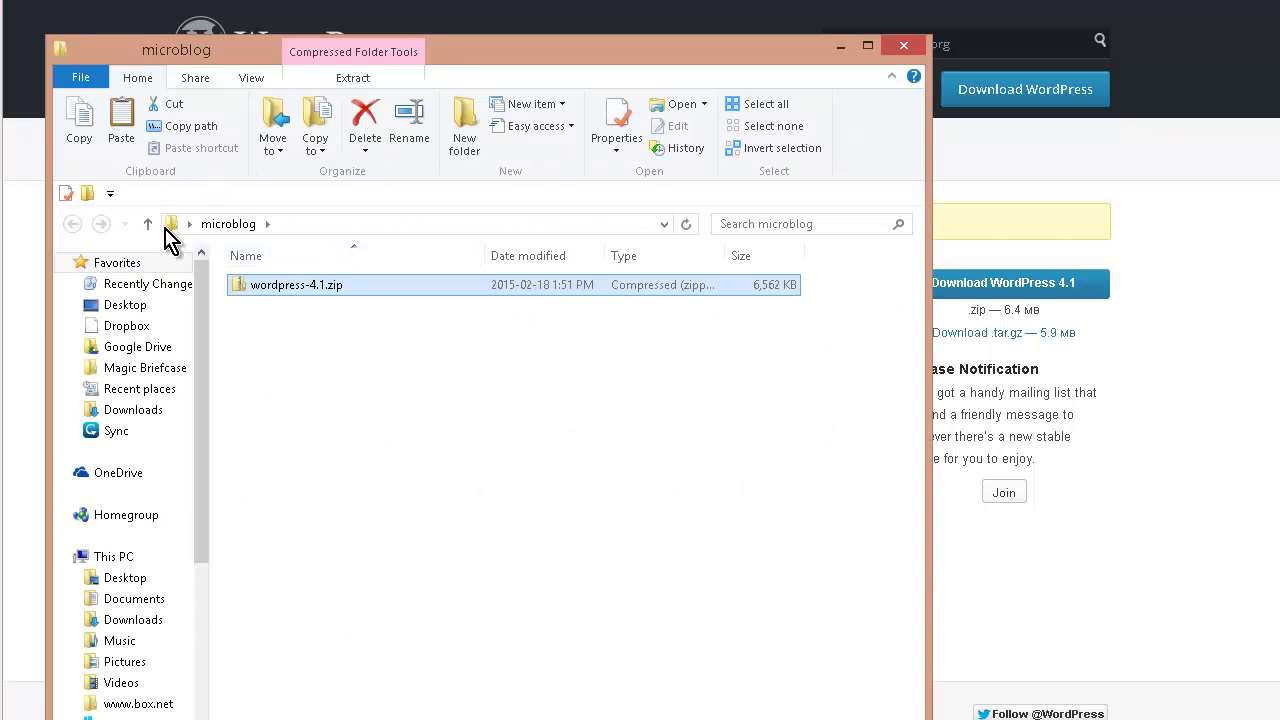
- Extract wordpress-4.1.zip with 7-Zip into a wordpress-4.1 folder inside the microblog folder
right_click(298, 288)
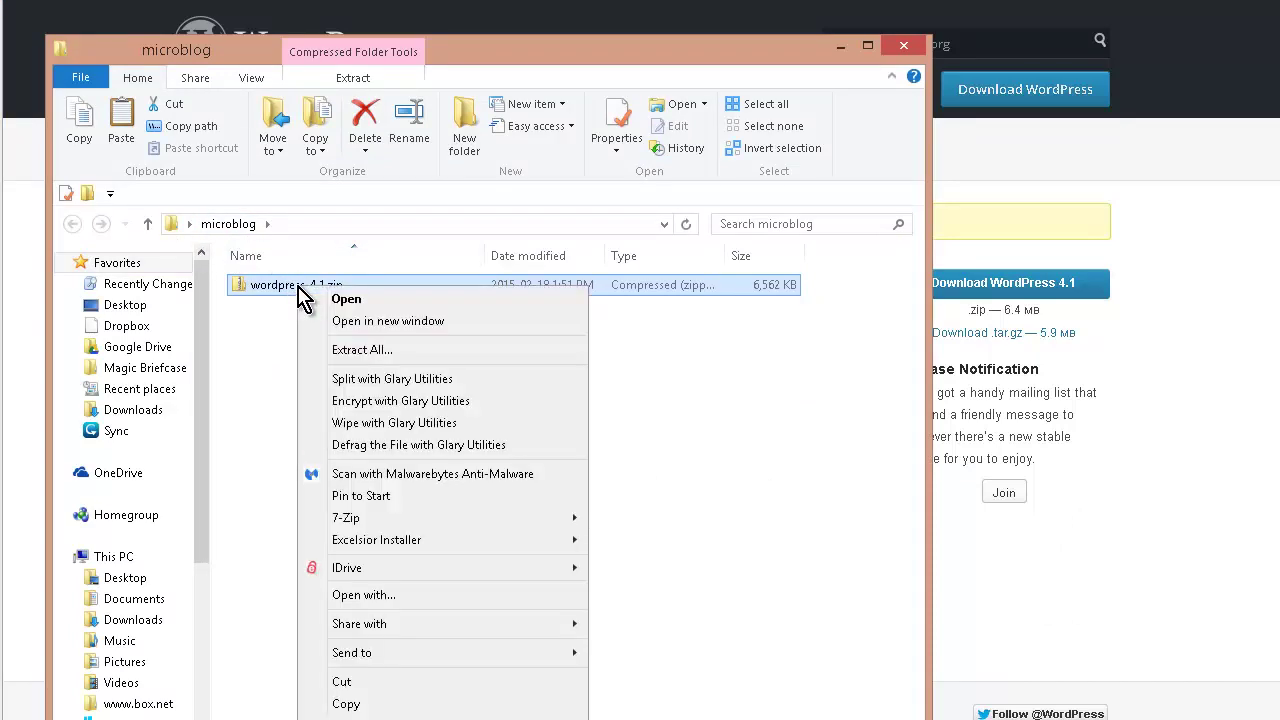
mouse_move(474, 520)
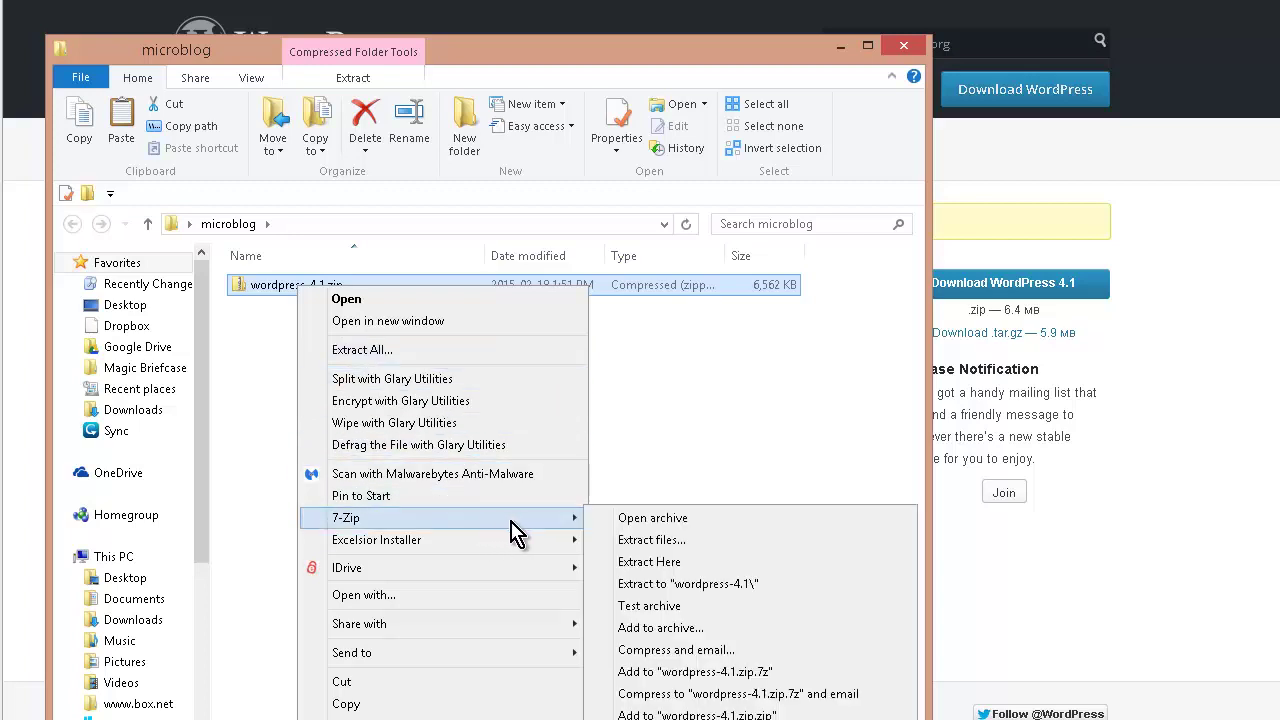
left_click(724, 541)
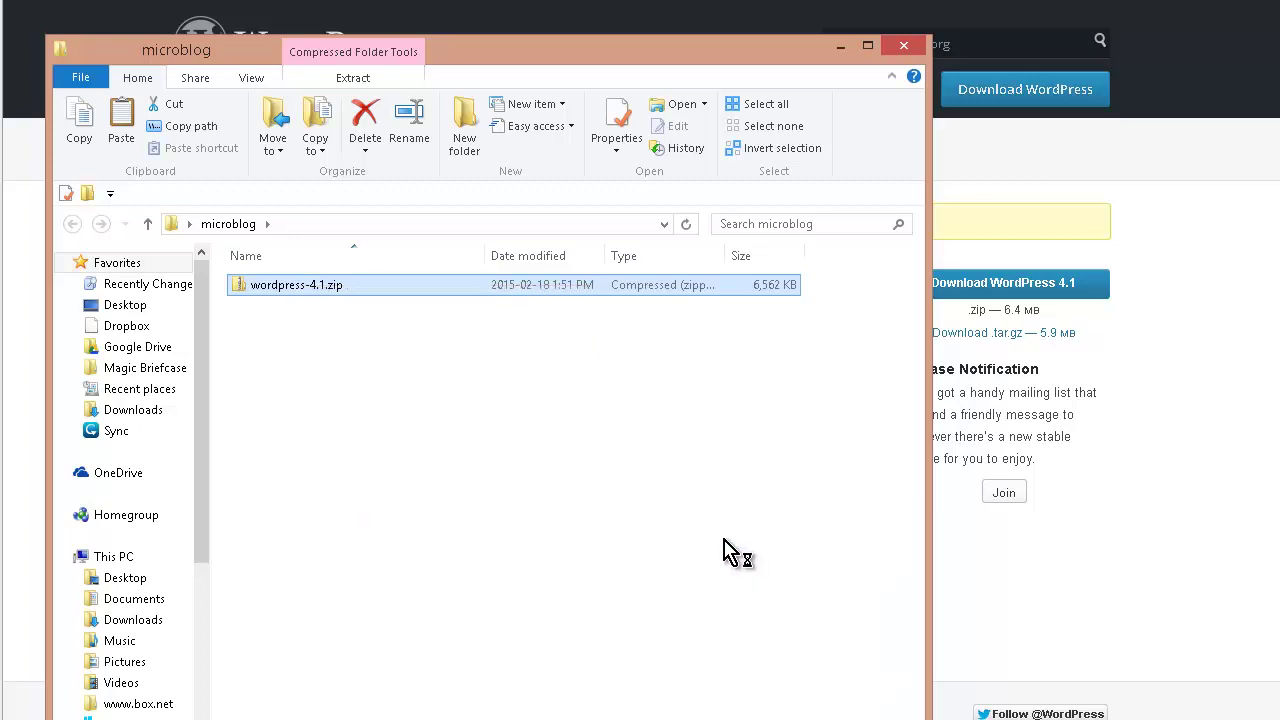
left_click(632, 476)
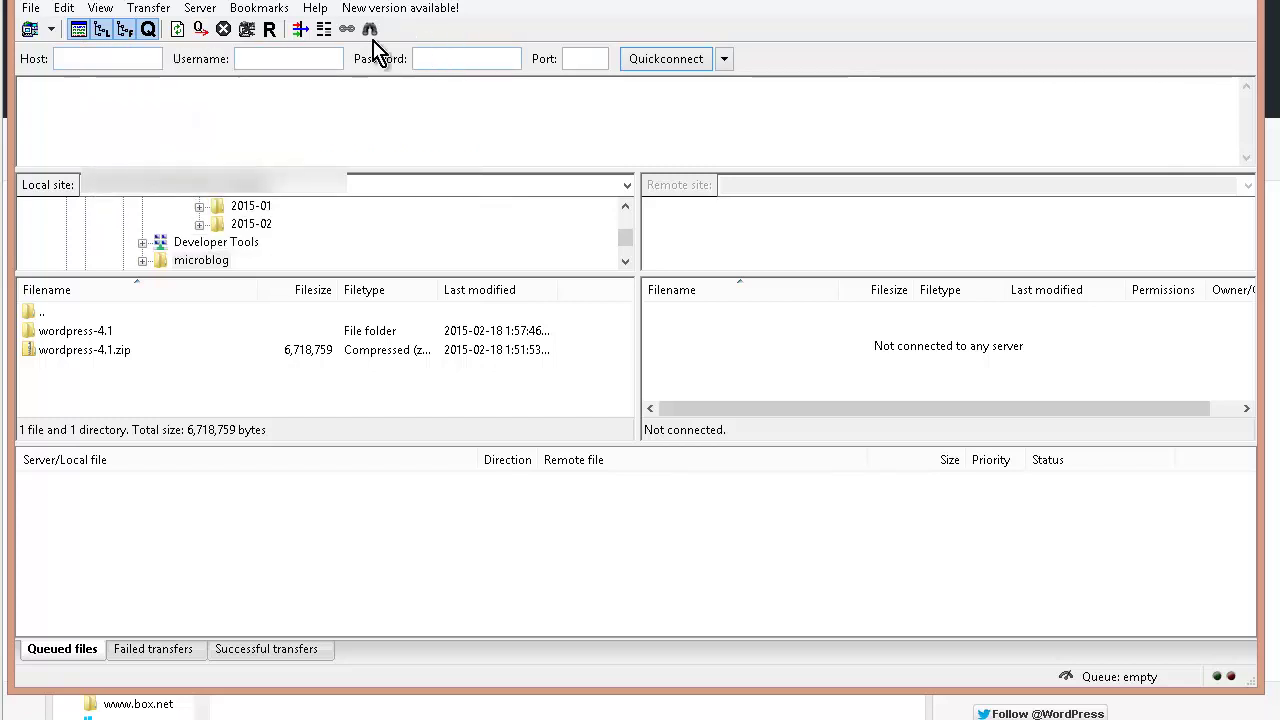
- Switch to FileZilla, connect to the web server through the Site Manager and create a micro-blog directory in the remote root
left_click(31, 10)
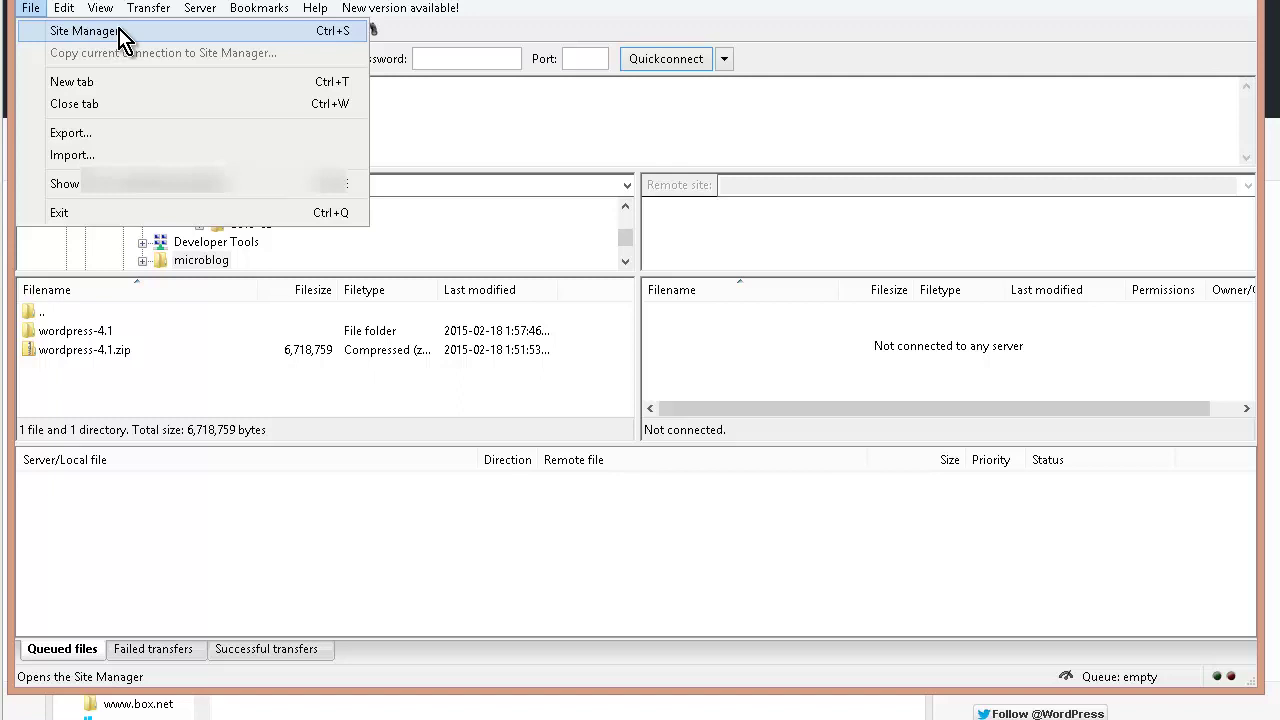
left_click(30, 10)
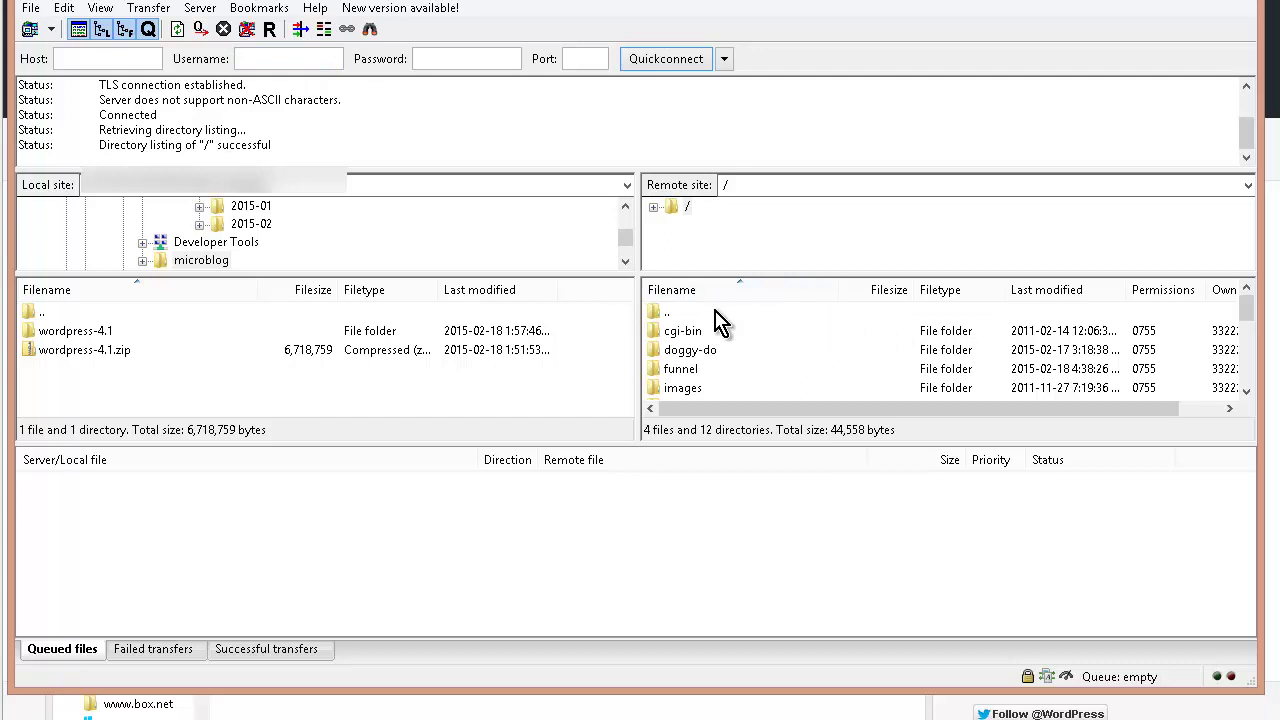
left_click(678, 316)
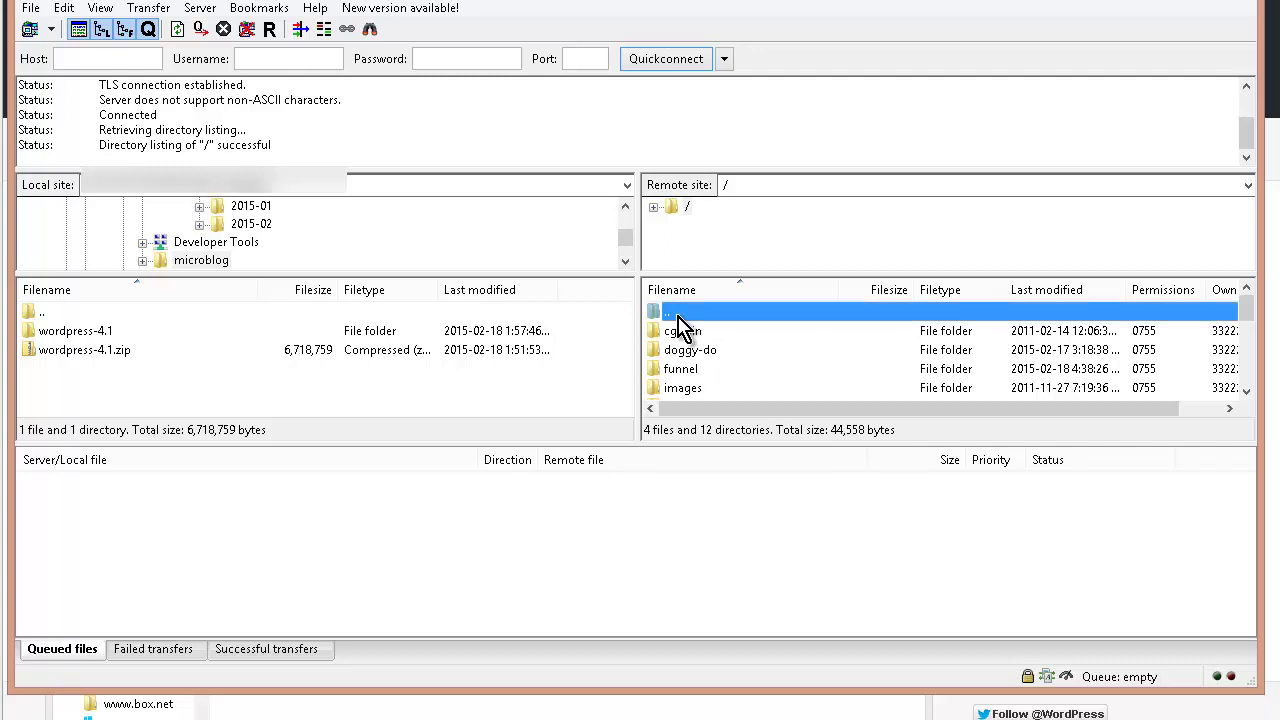
right_click(679, 328)
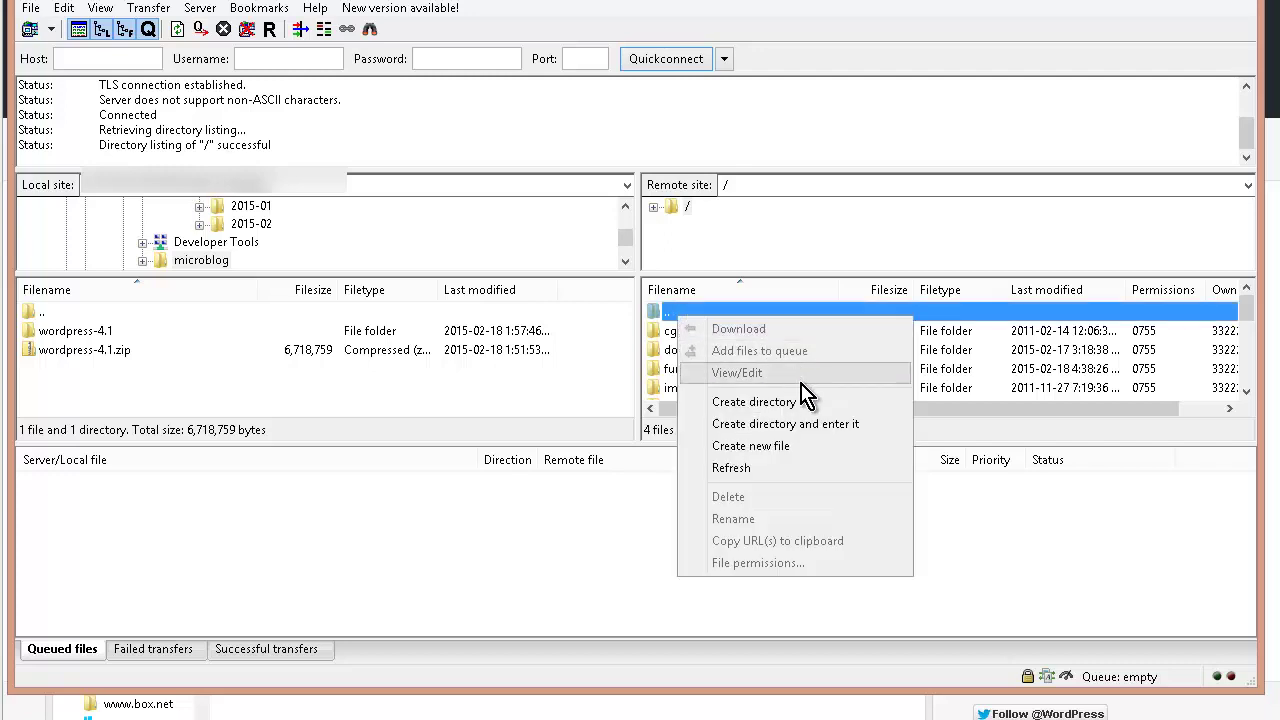
left_click(848, 406)
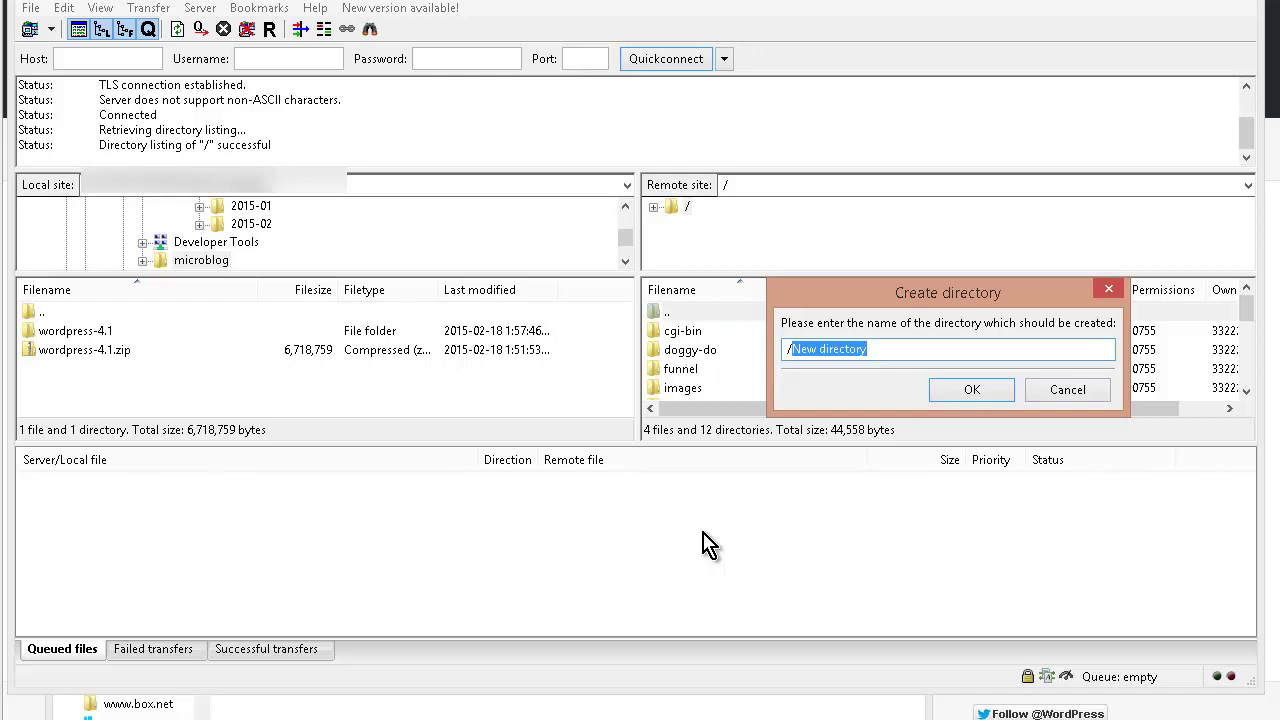
type("micro-blog")
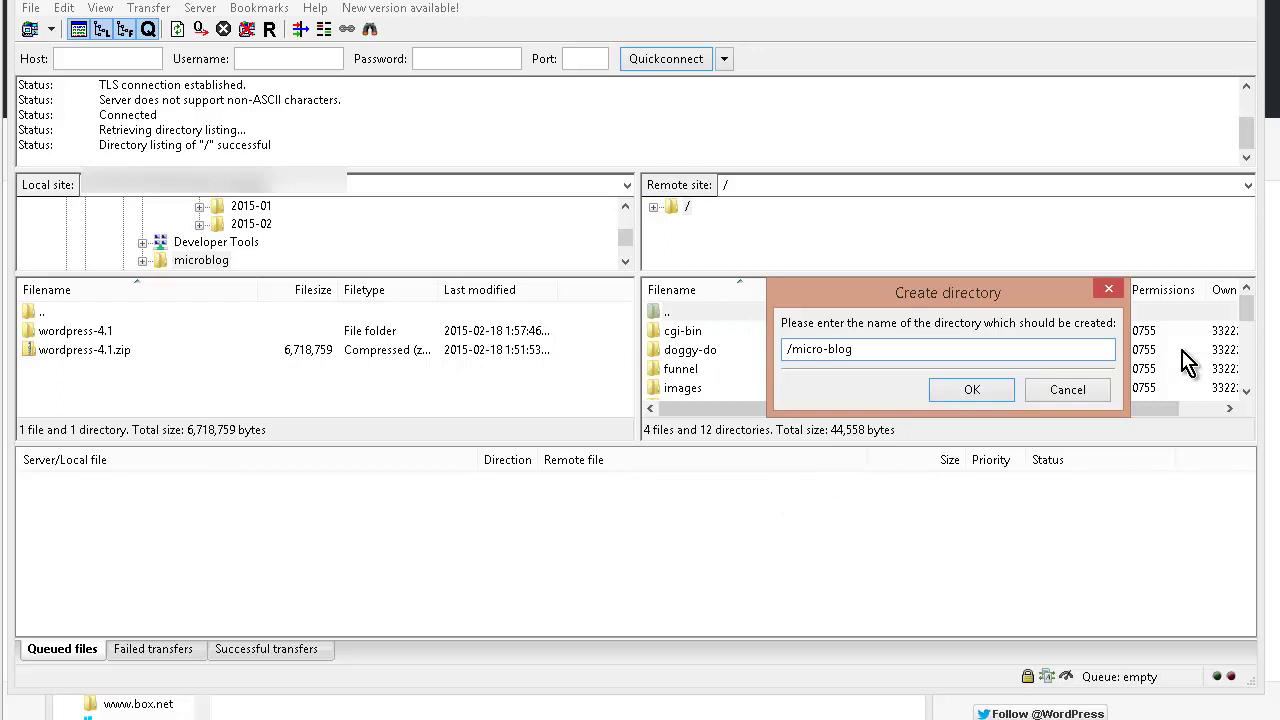
left_click(945, 392)
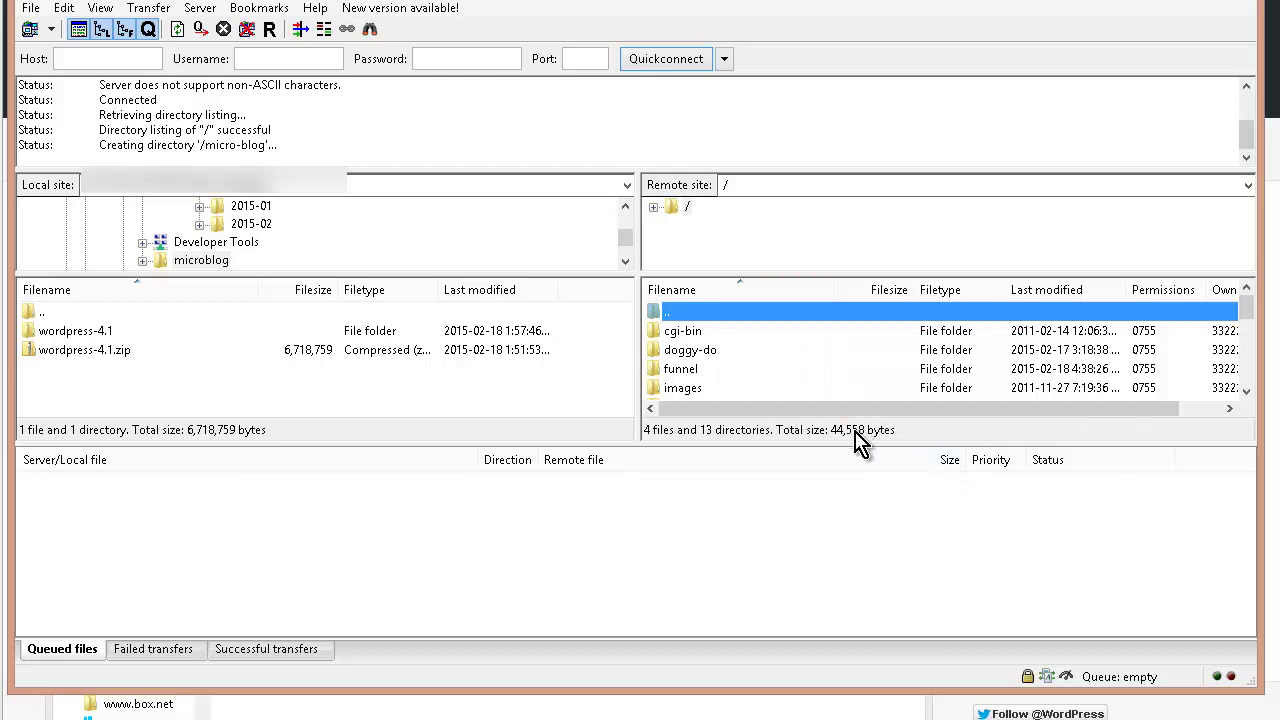
- Open the remote micro-blog directory and the local wordpress folder inside wordpress-4.1
left_click(711, 355)
scroll(714, 364, "down", 2)
scroll(718, 367, "up", 2)
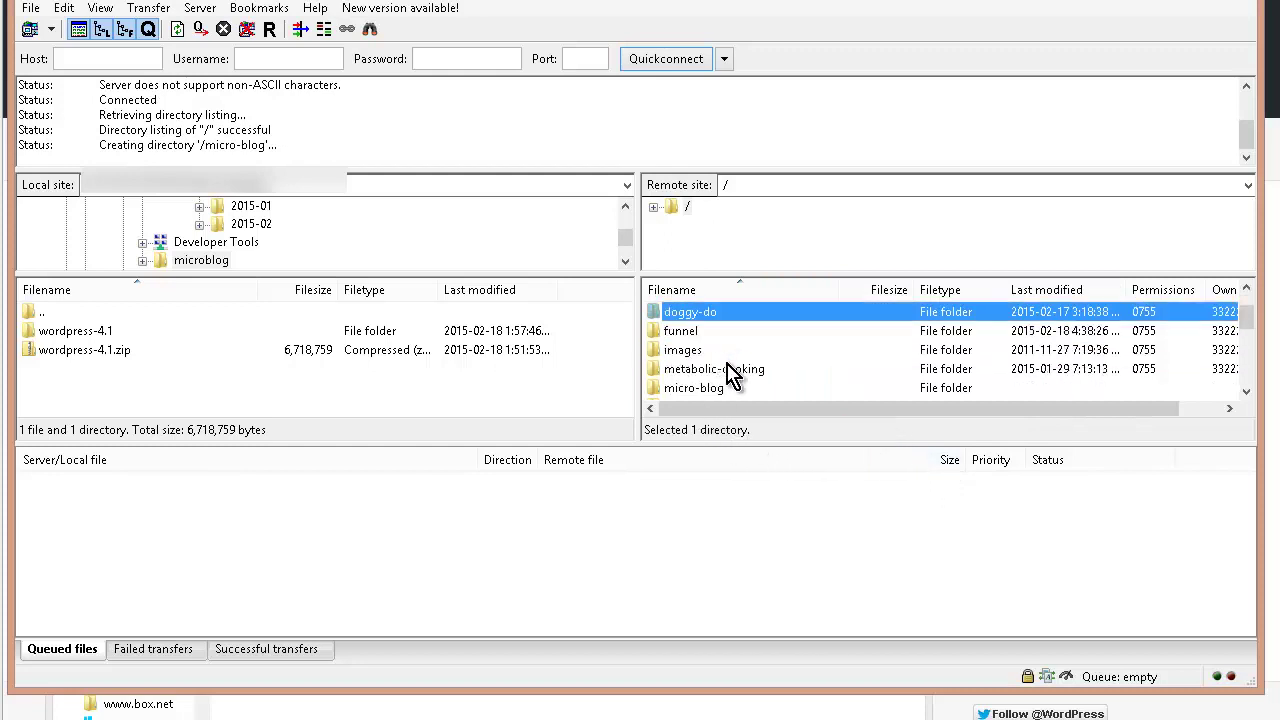
double_click(705, 389)
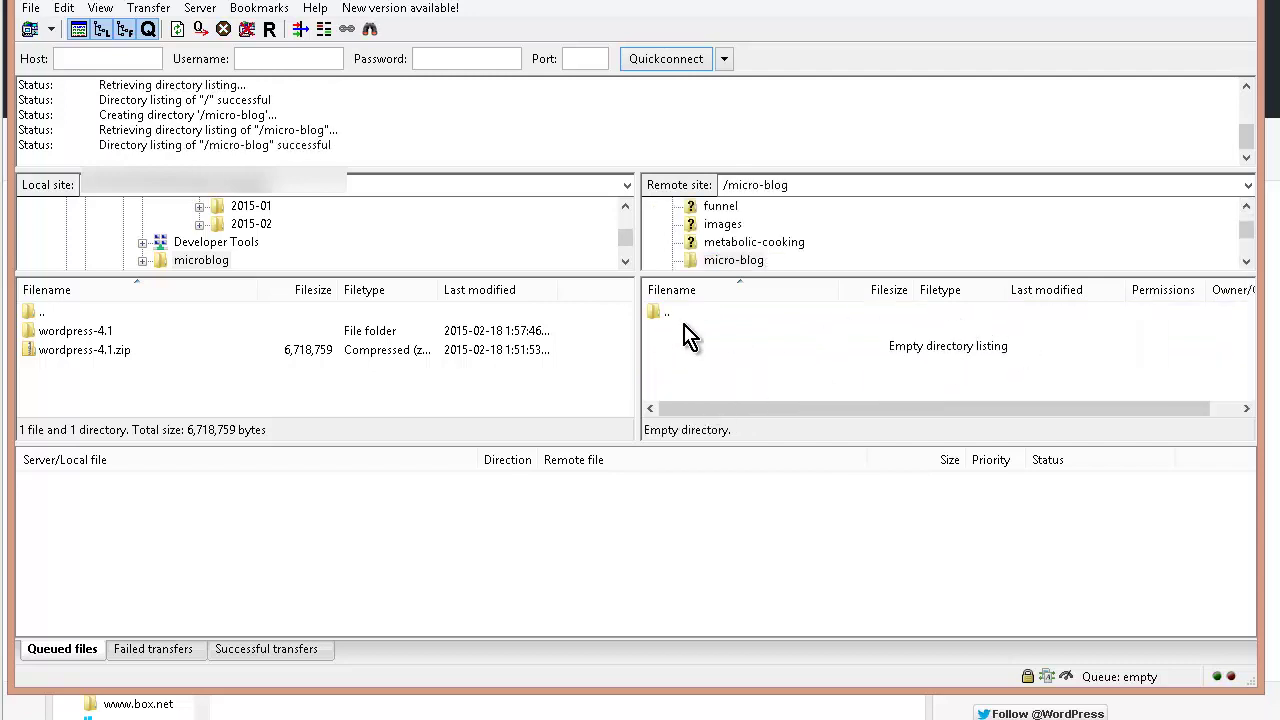
double_click(115, 331)
double_click(86, 334)
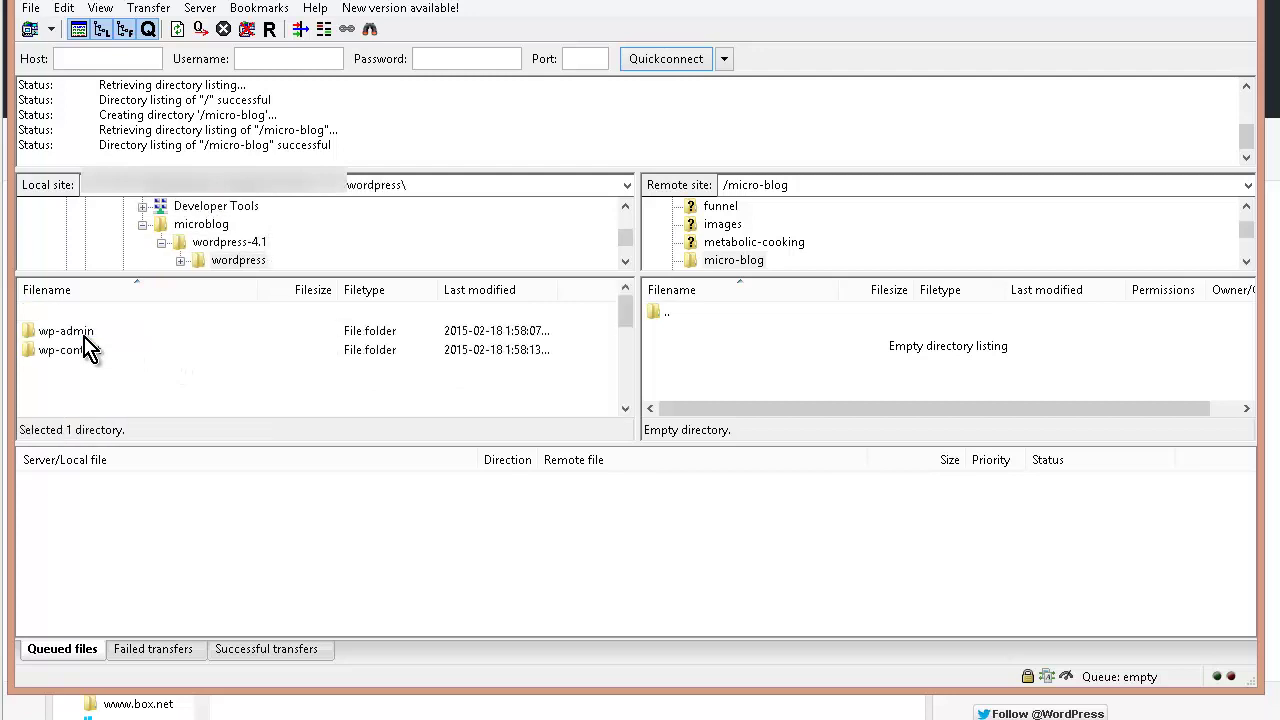
- Upload all files and folders of the local wordpress folder to the remote micro-blog directory
left_click(88, 333)
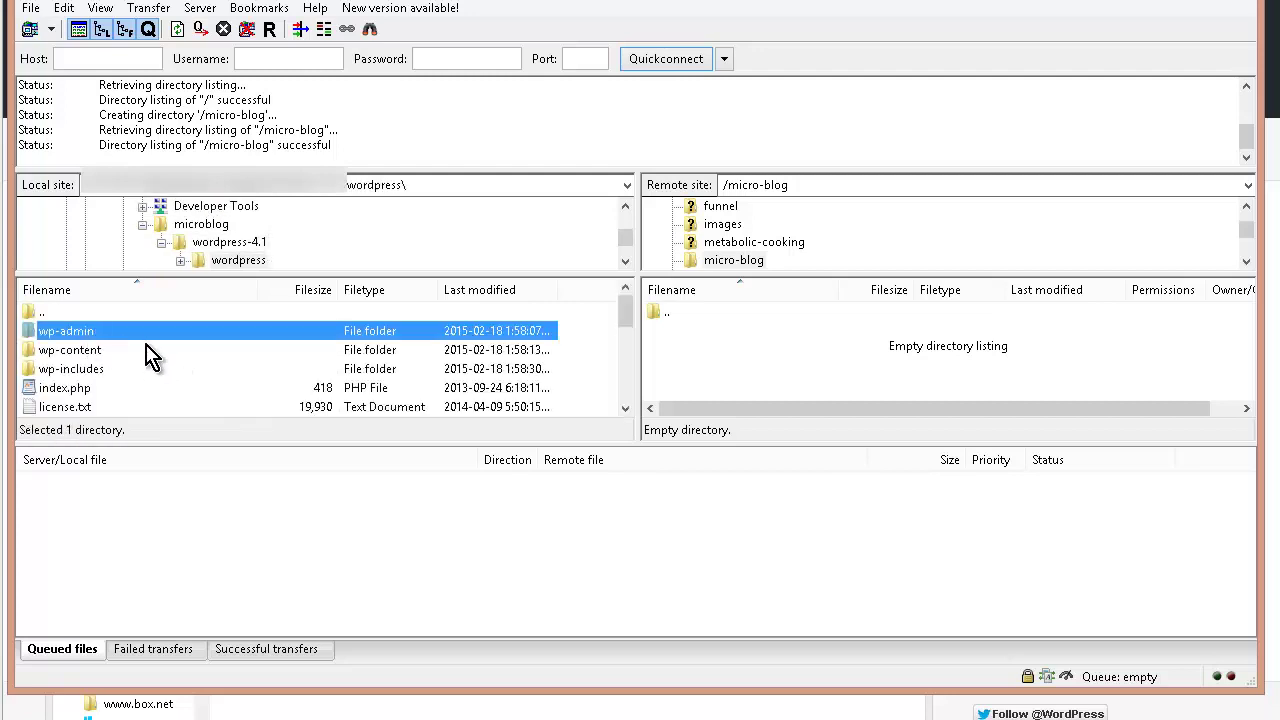
key("ctrl+a")
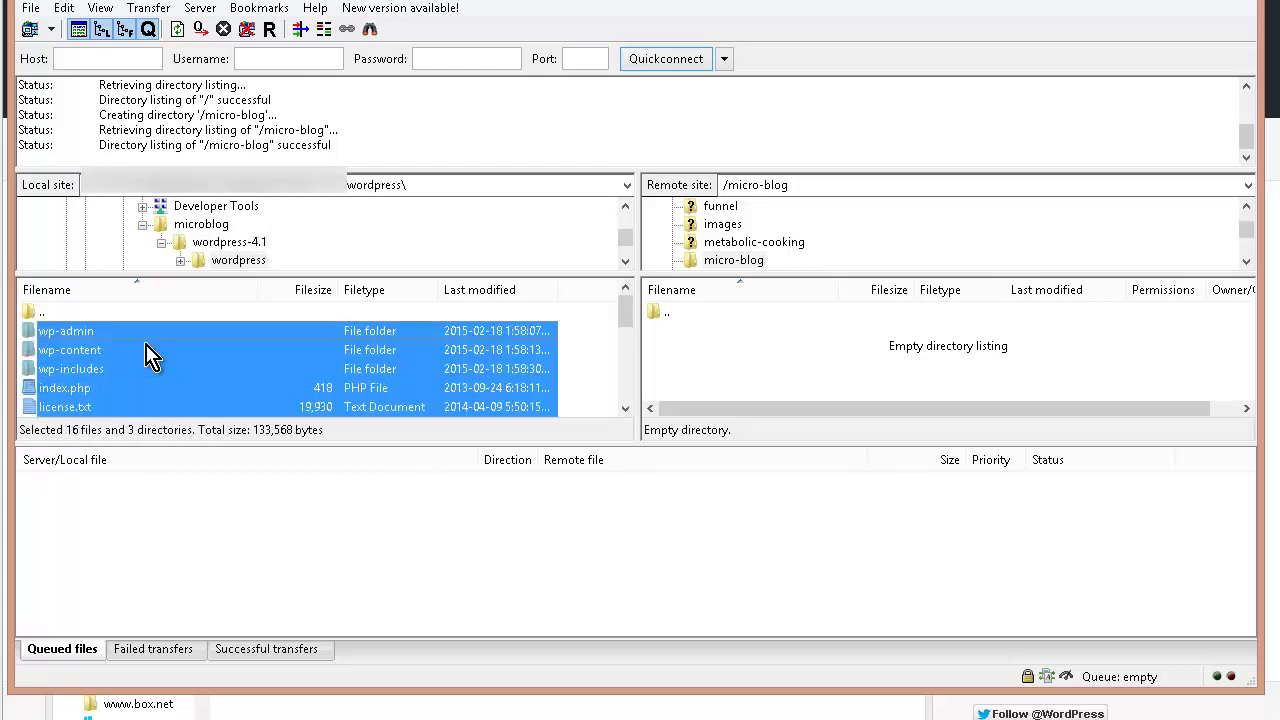
right_click(148, 350)
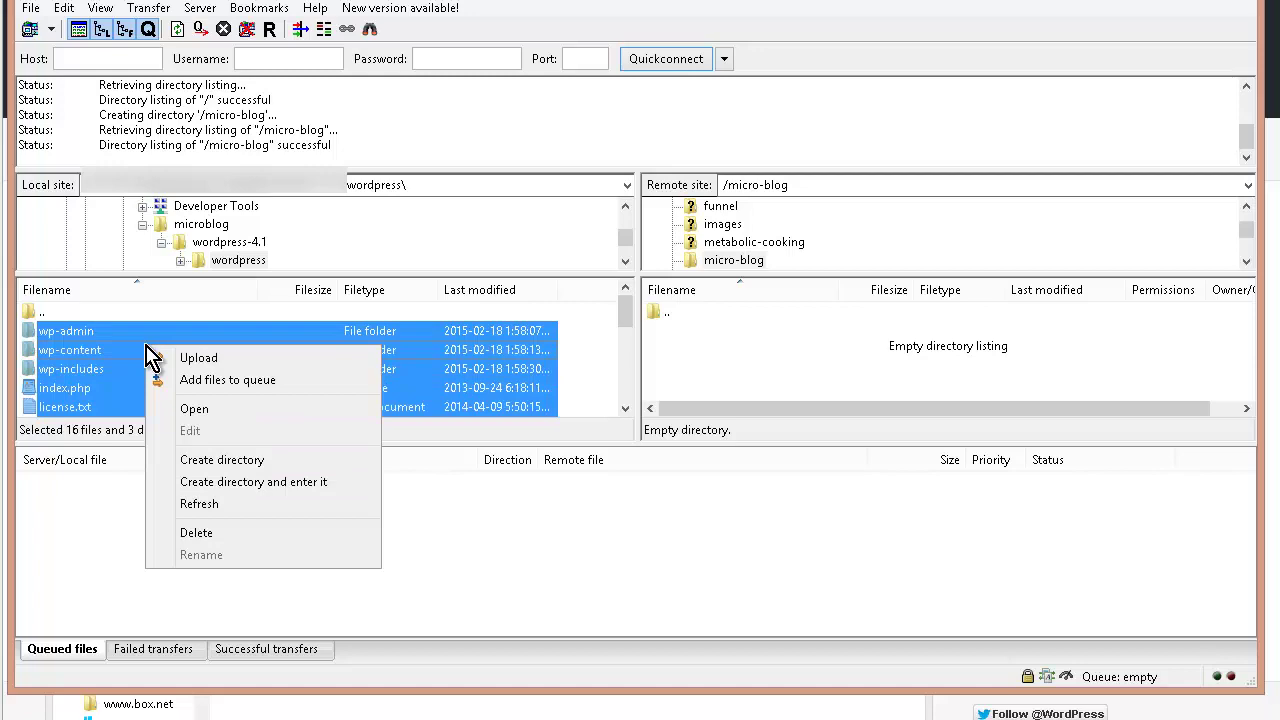
left_click(197, 358)
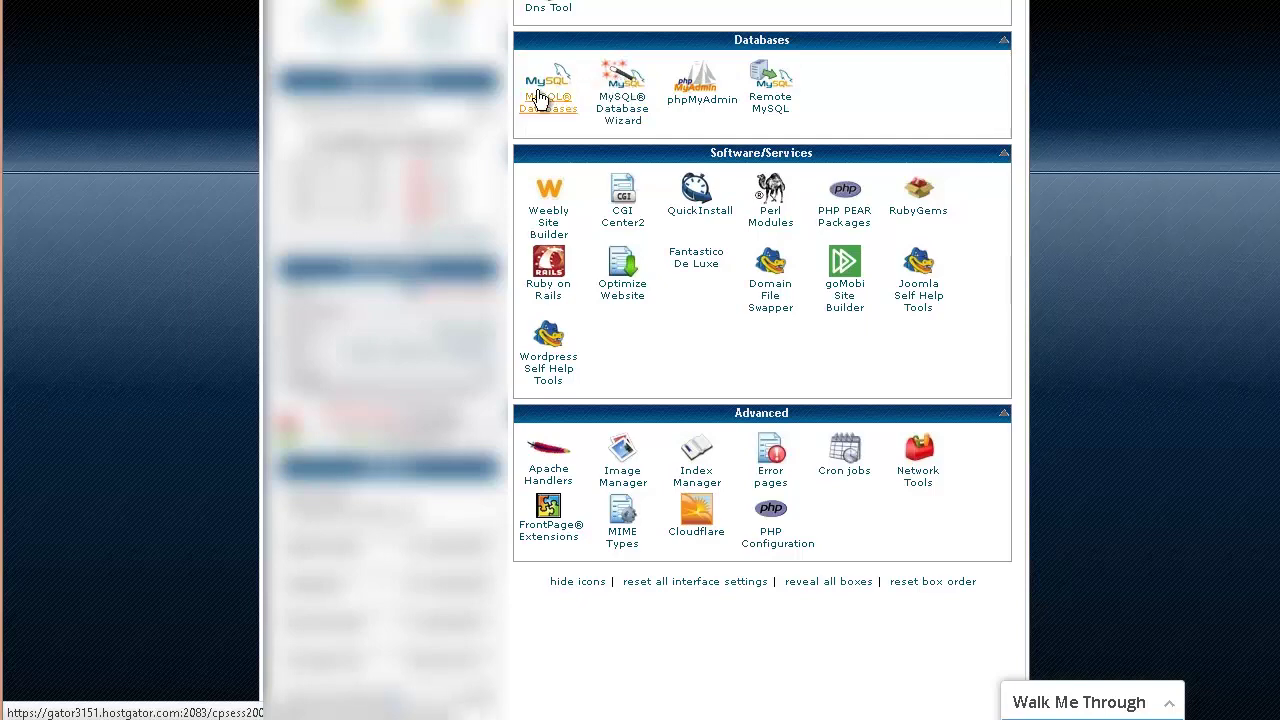
- Create a new database named microblog with the MySQL Database Wizard in the HostGator control panel
left_click(624, 86)
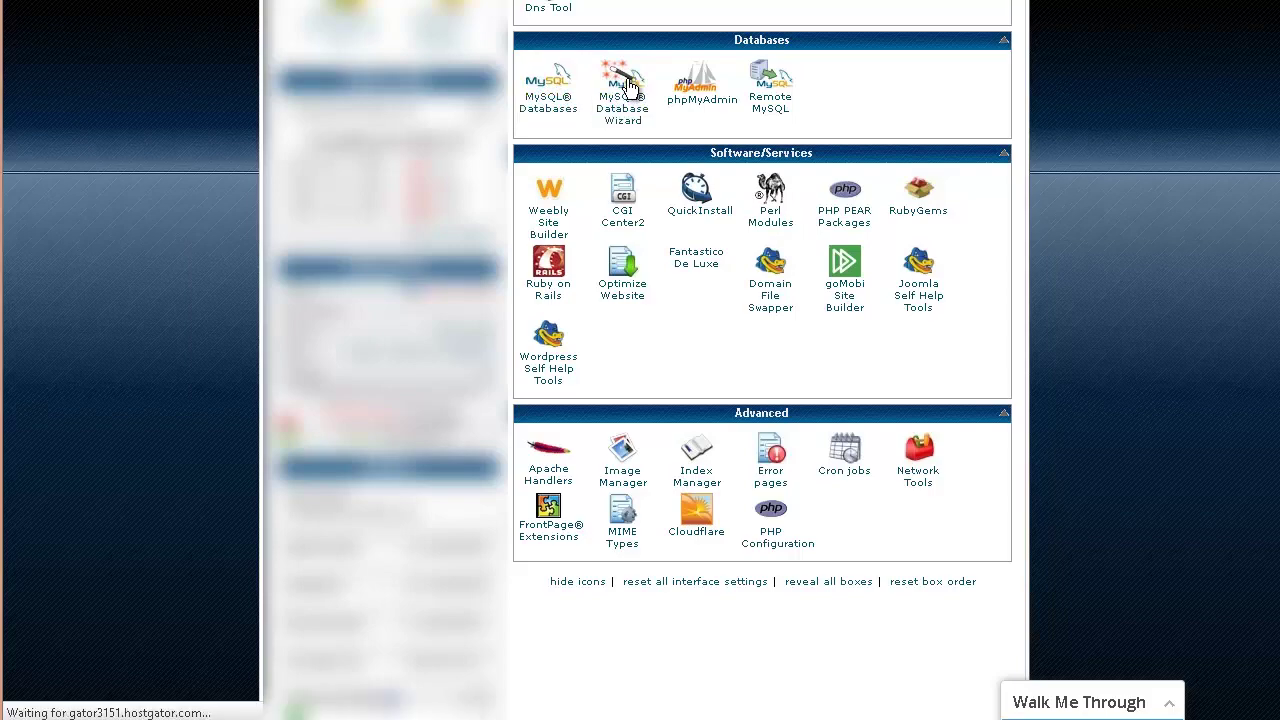
left_click(520, 360)
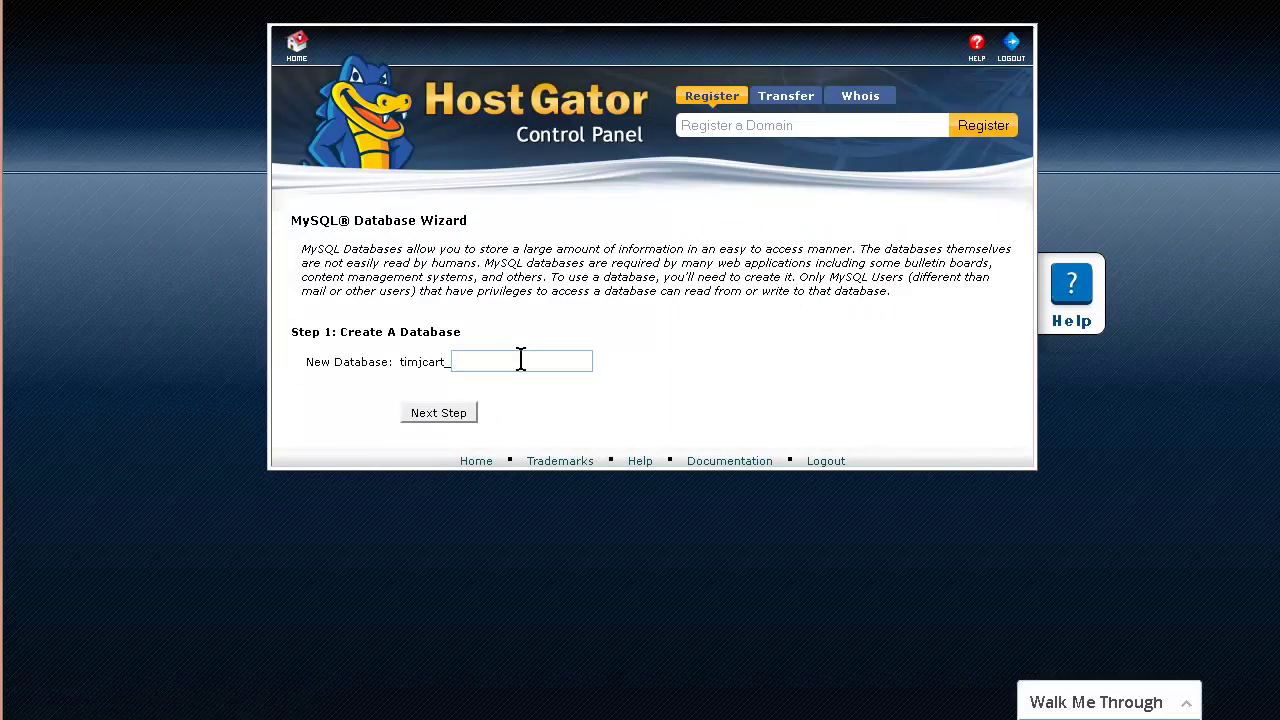
type("microblog")
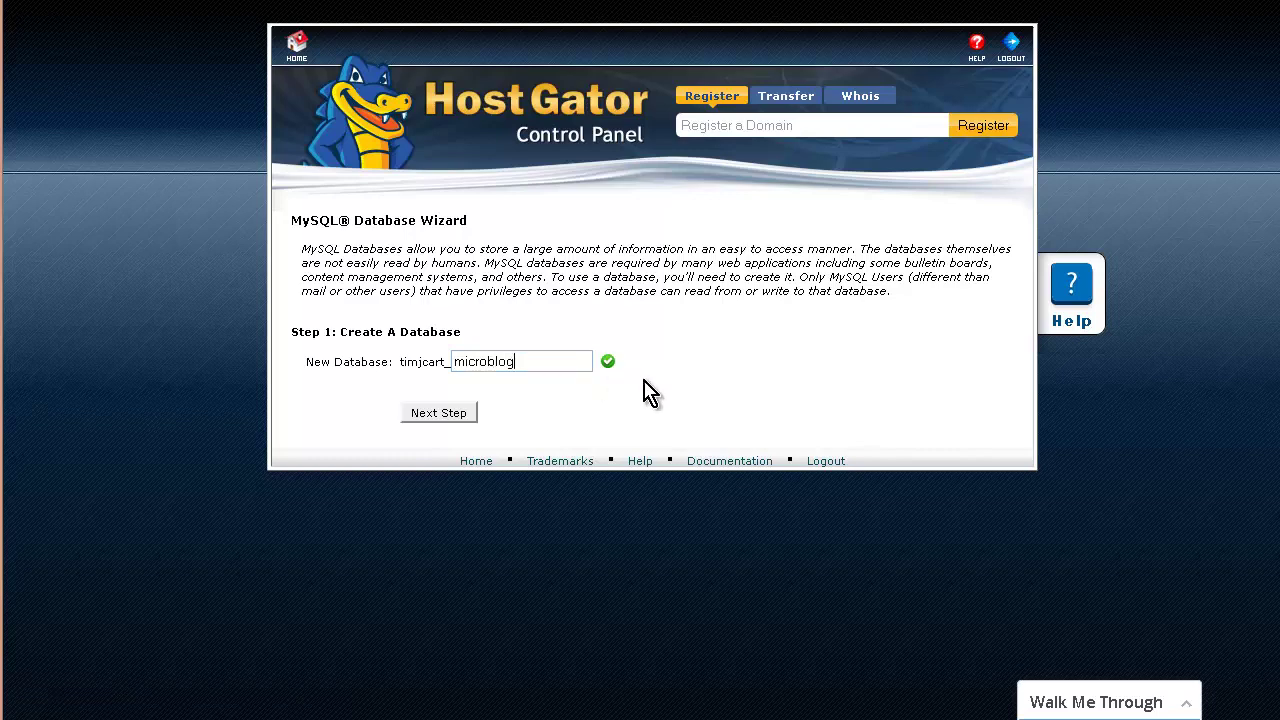
left_click(447, 418)
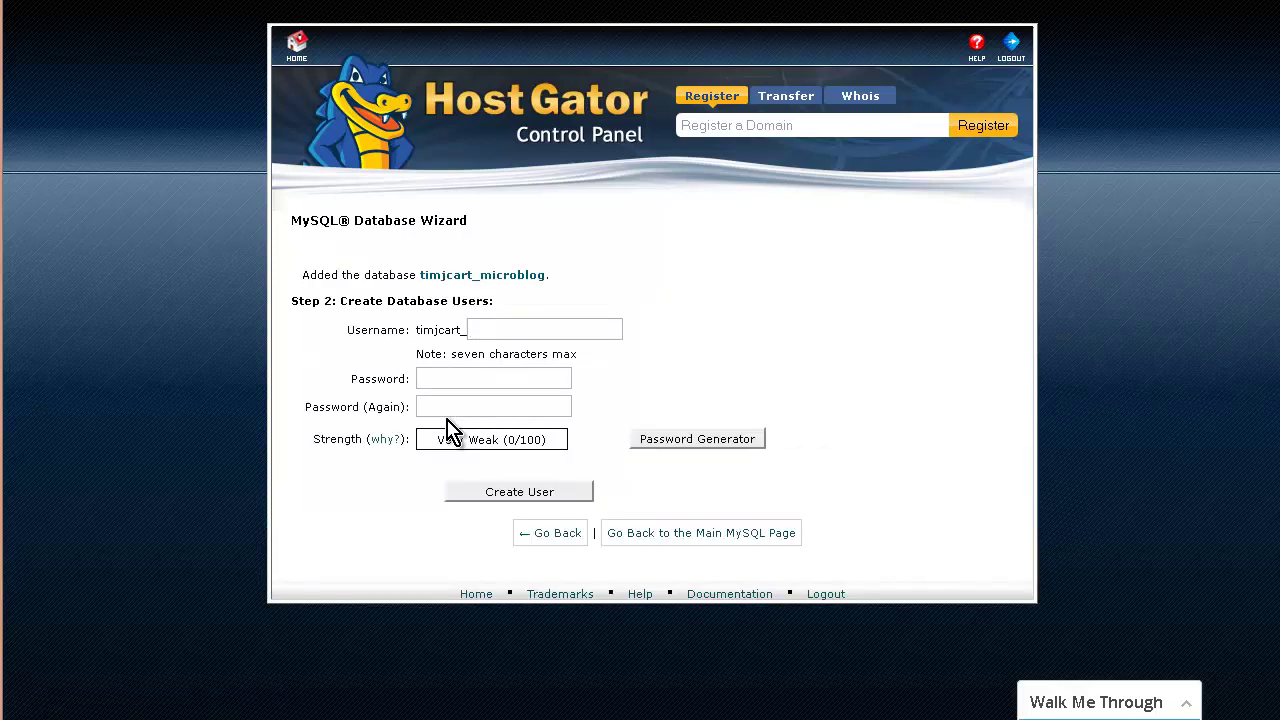
- Create the database user microbl with a generated password, copying that password to the clipboard
type("microbl")
left_click(695, 443)
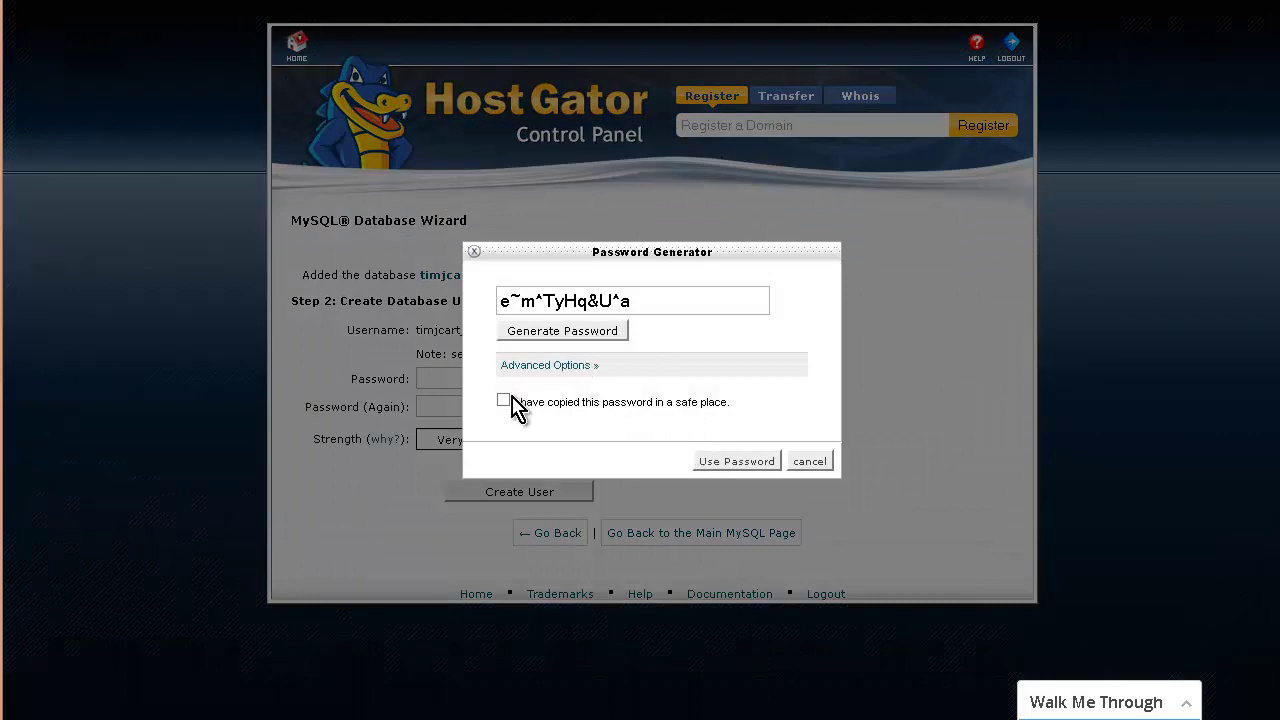
left_click(506, 401)
left_click_drag(640, 300, 453, 298)
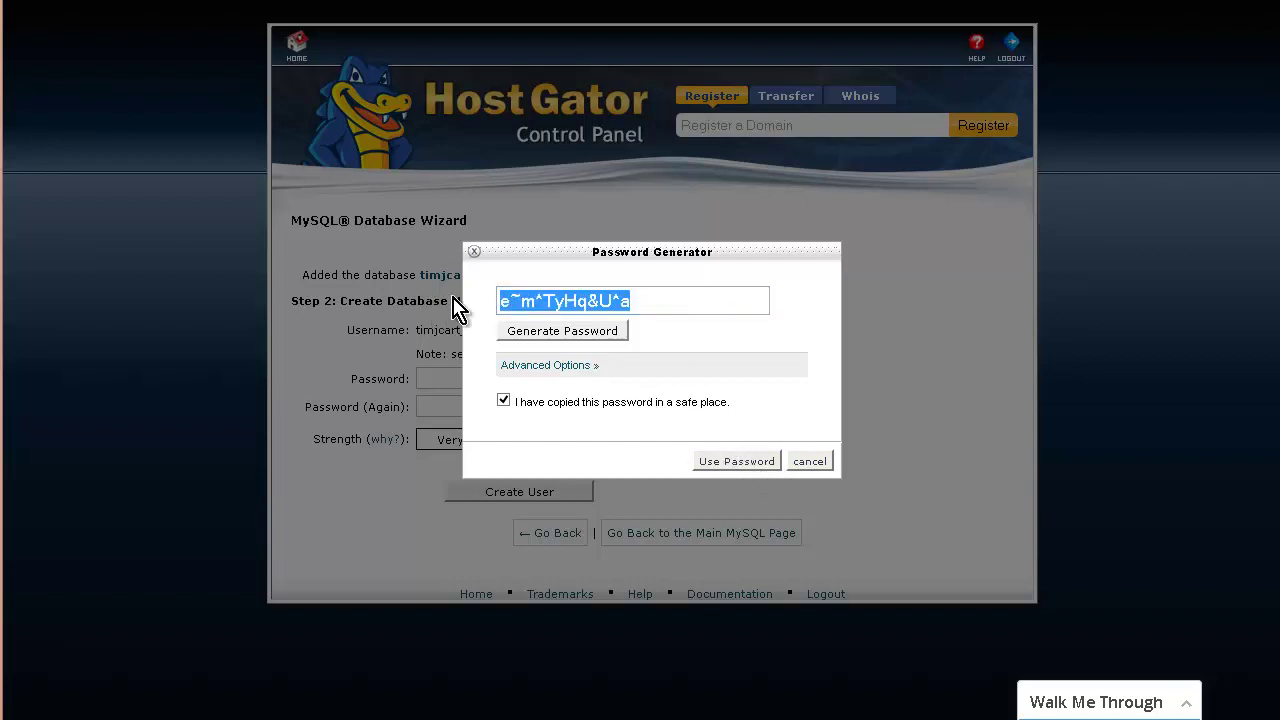
right_click(576, 296)
left_click(632, 366)
left_click(738, 462)
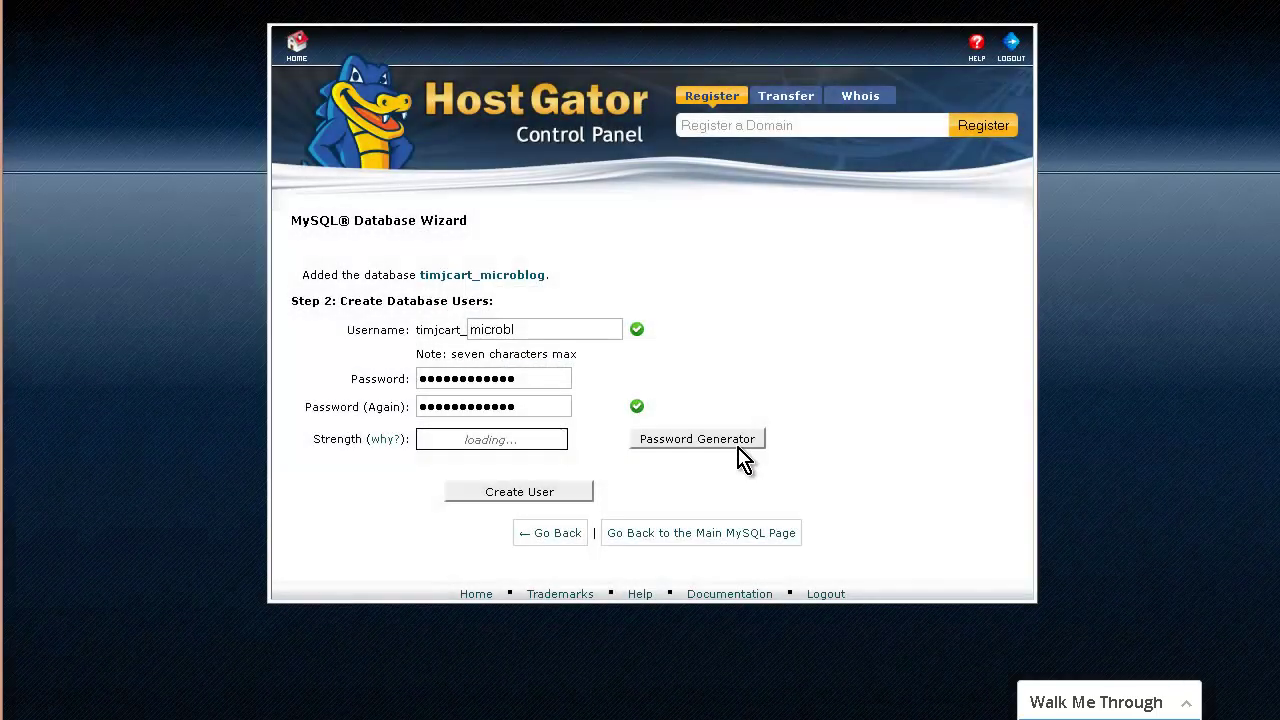
left_click(512, 494)
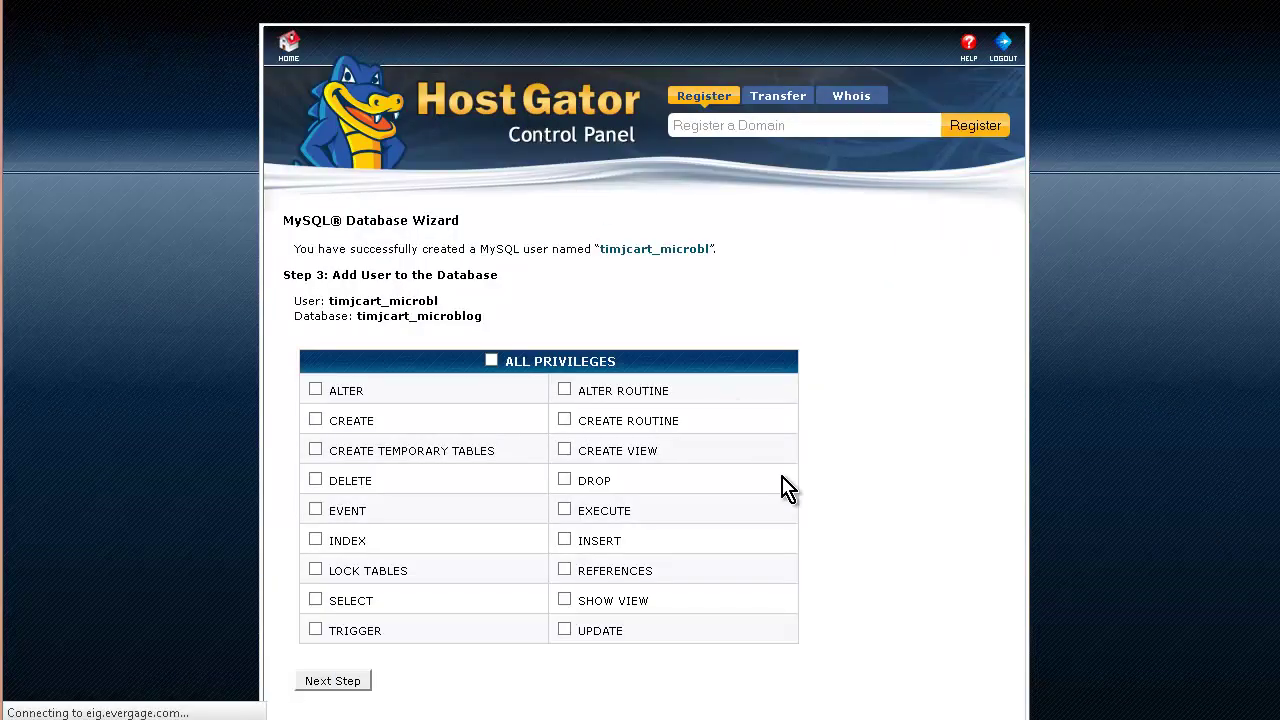
- Grant the new user all privileges on the microblog database and proceed to the wizard's final step
left_click(491, 360)
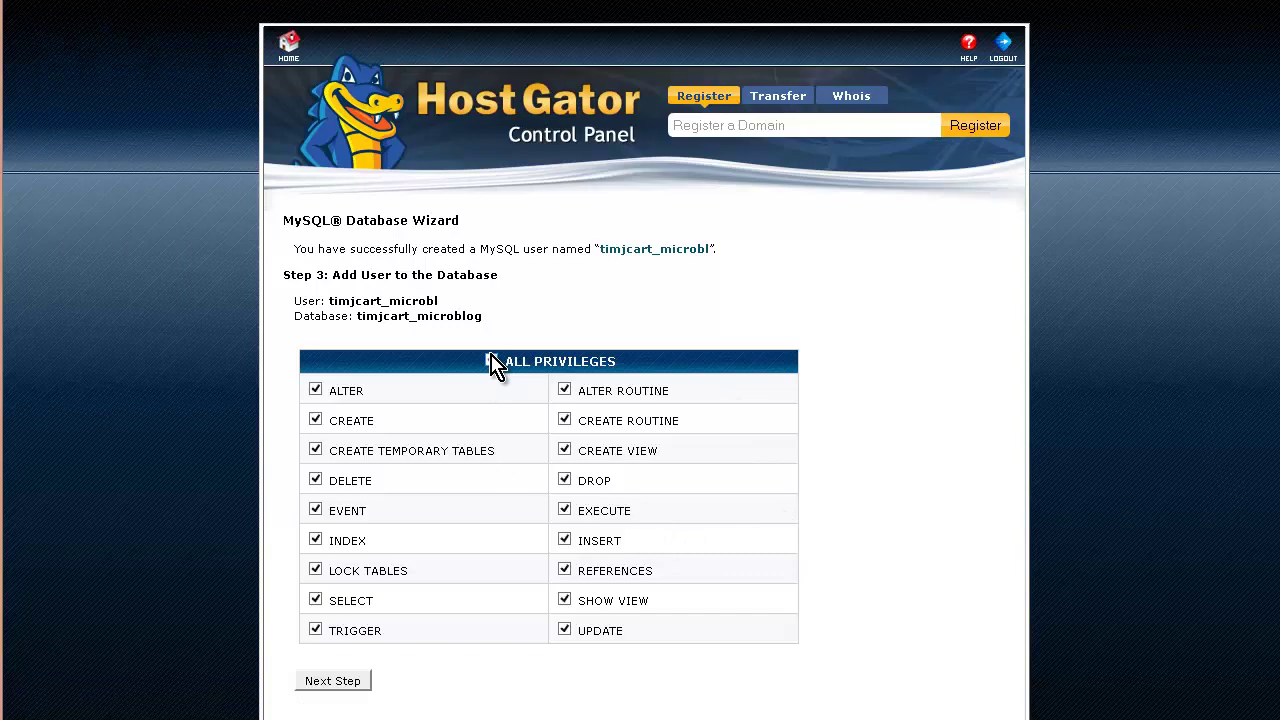
scroll(516, 420, "down", 2)
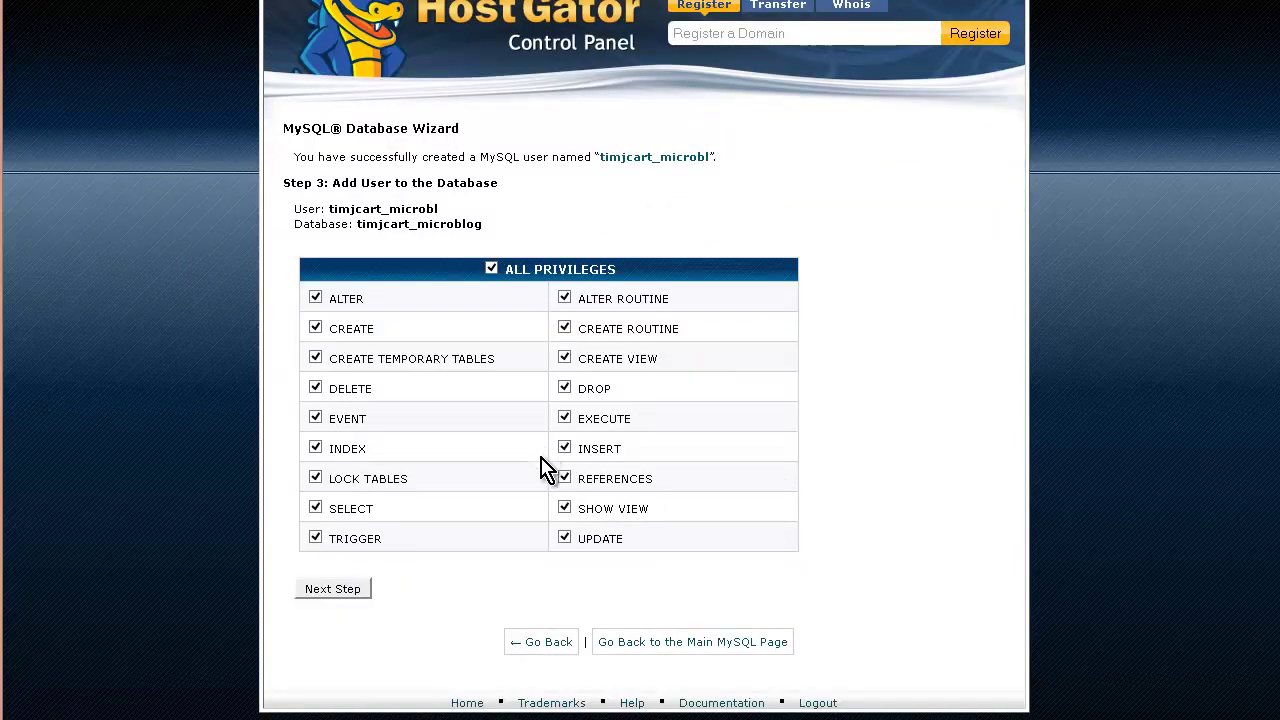
left_click(350, 595)
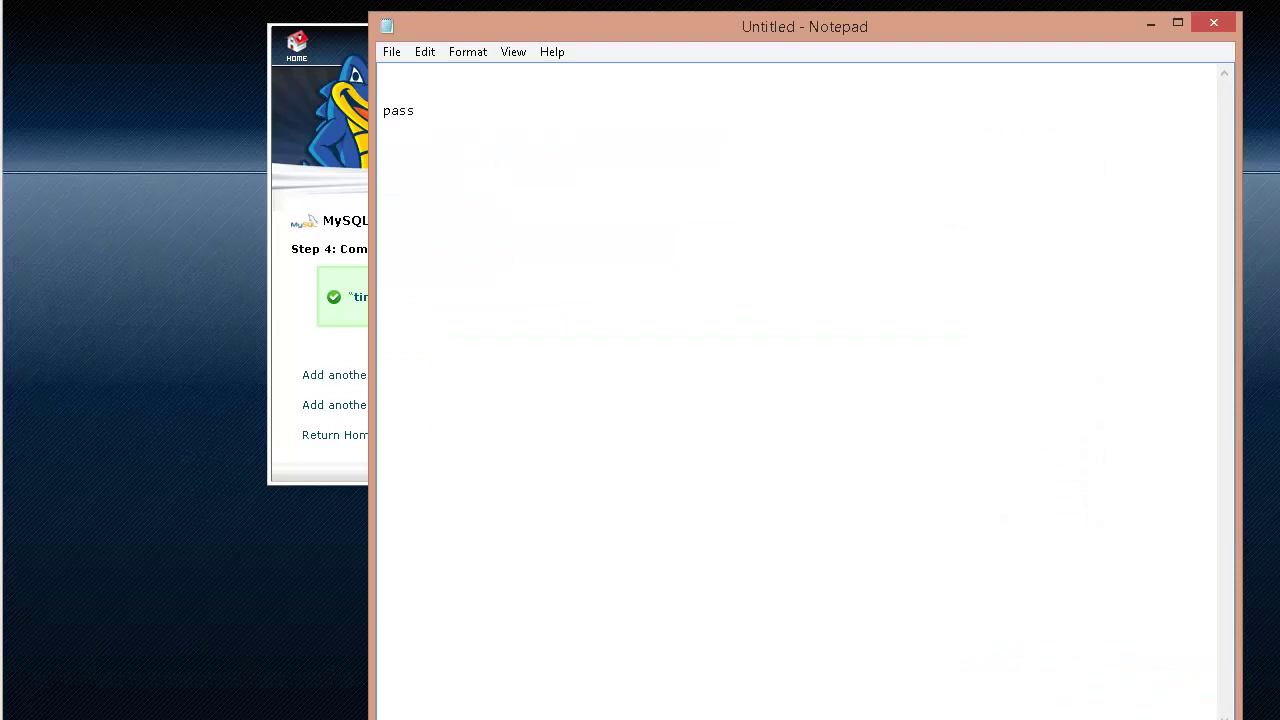
- Paste the copied database password after the pass label in the Notepad file
key("Tab")
key("ctrl+v")
- Copy the wizard's completion message naming the database user and database into the Notepad file, above the pass line
left_click(182, 265)
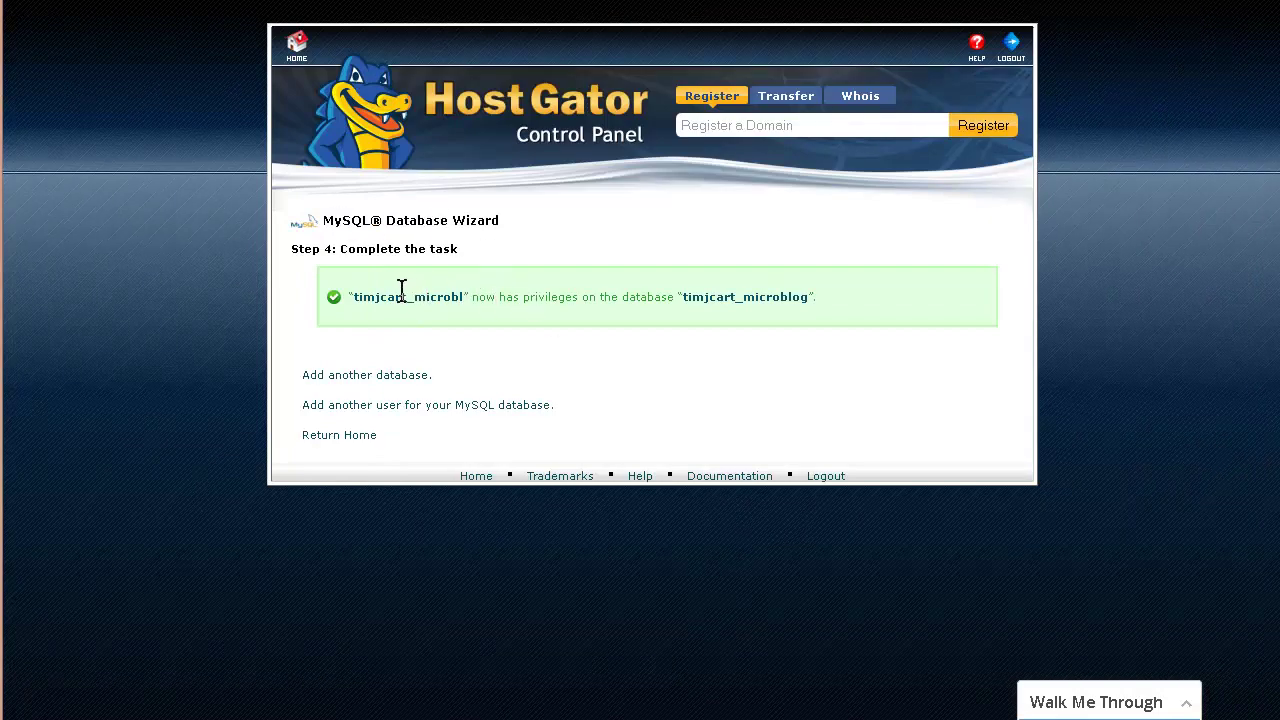
left_click_drag(349, 297, 826, 308)
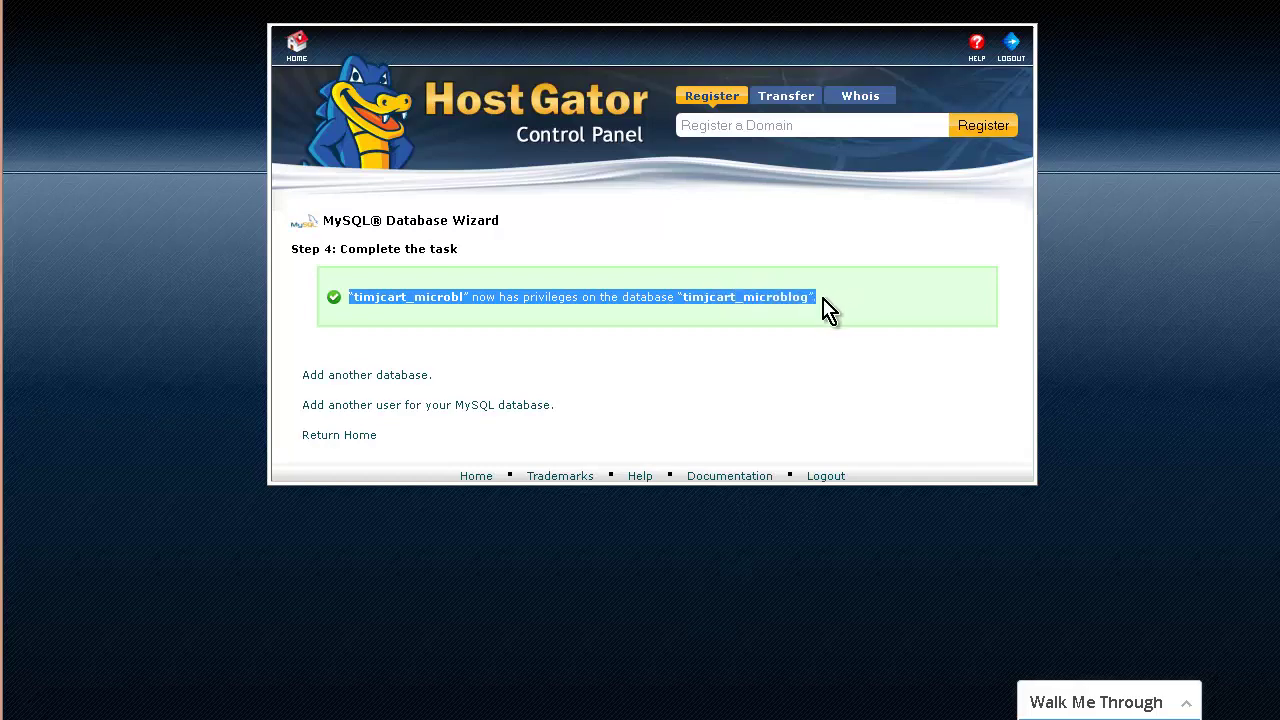
right_click(777, 294)
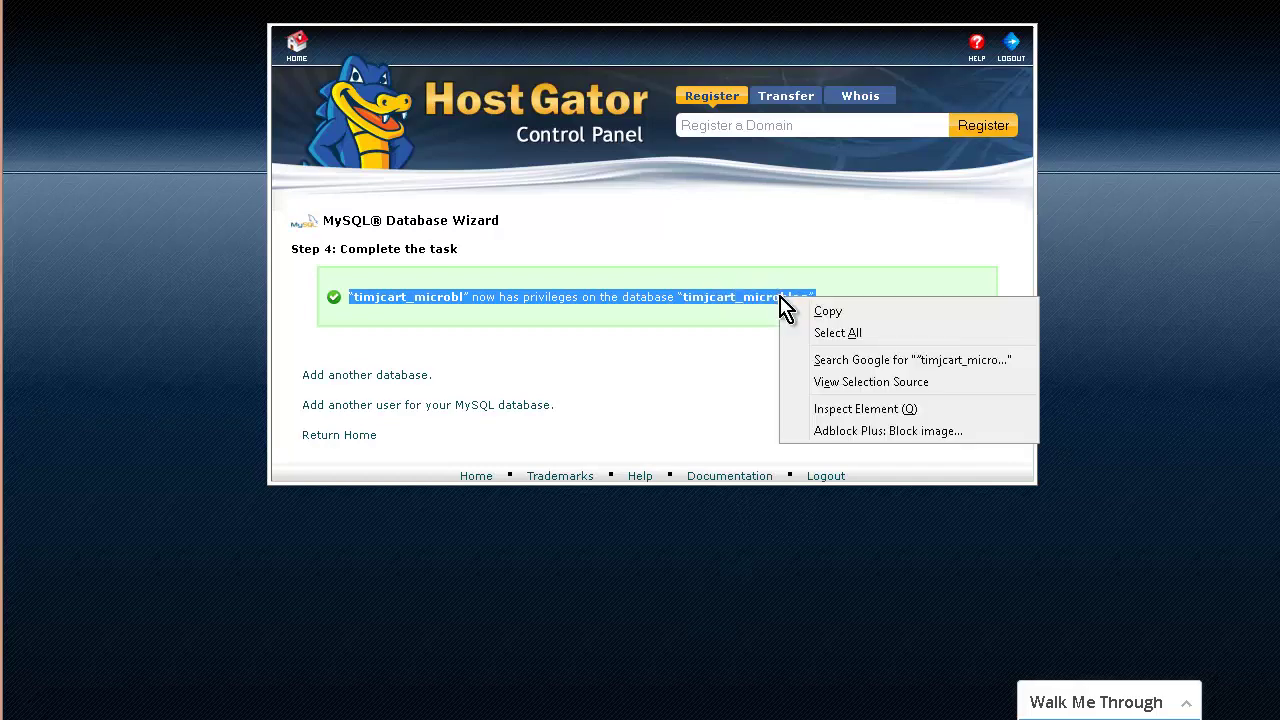
left_click(866, 312)
key("alt+Tab")
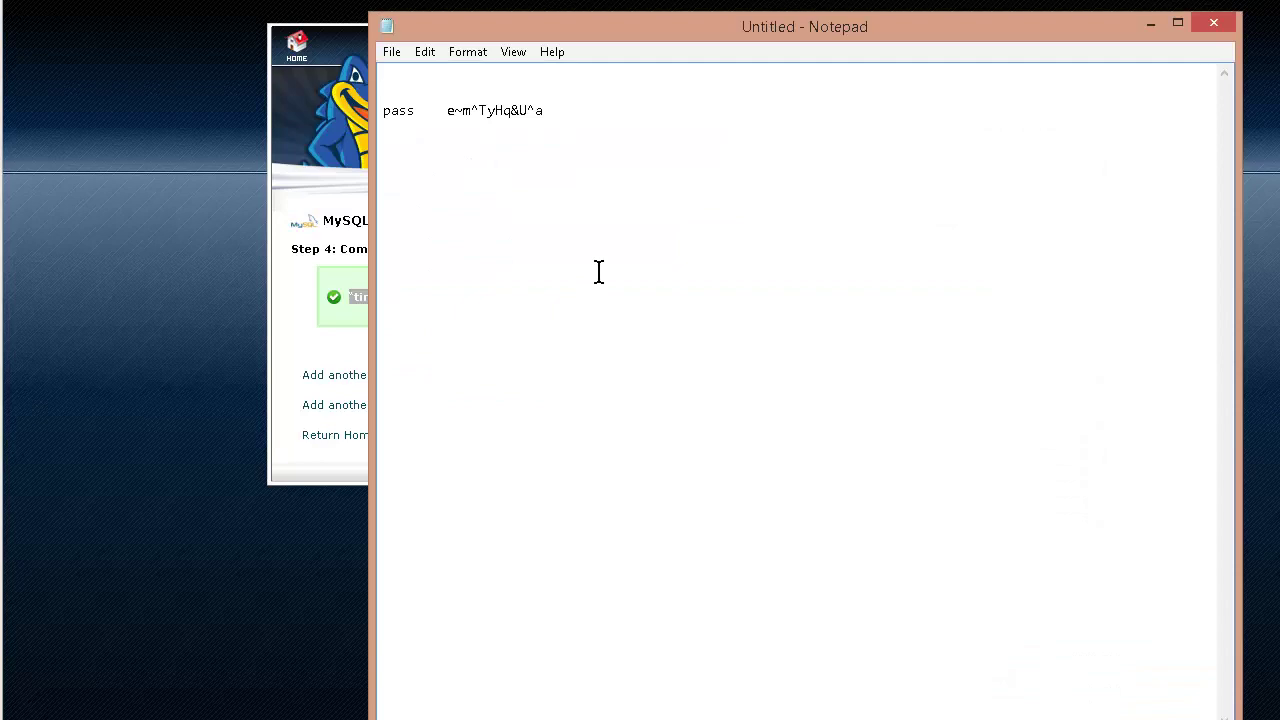
key("ctrl+v")
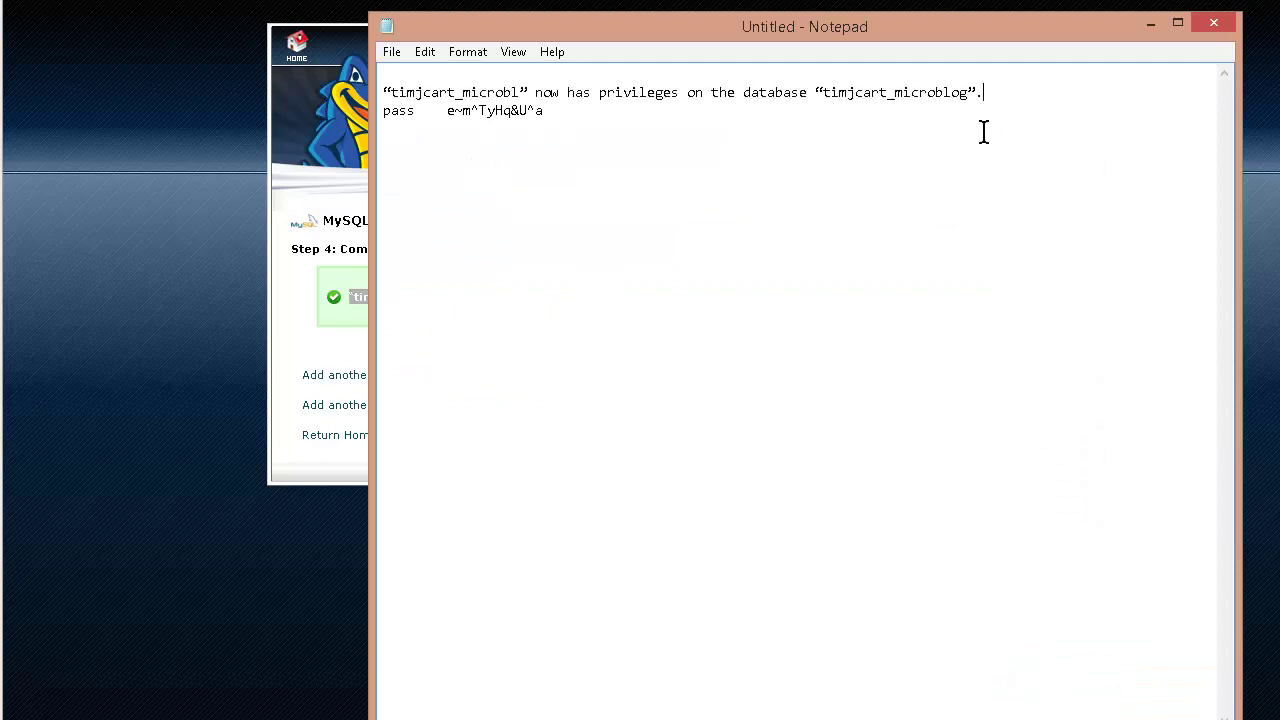
- Look up the database server name in phpMyAdmin from the control panel home and note localhost in the Notepad file
left_click(193, 170)
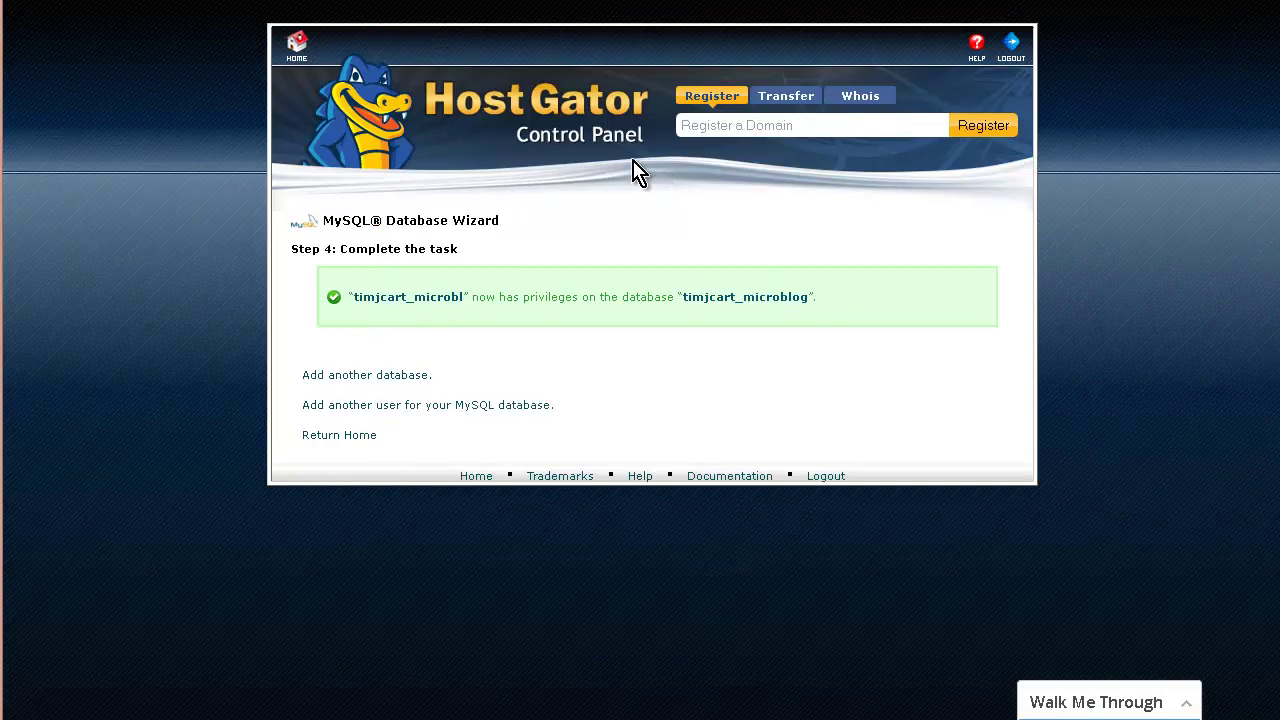
left_click(297, 45)
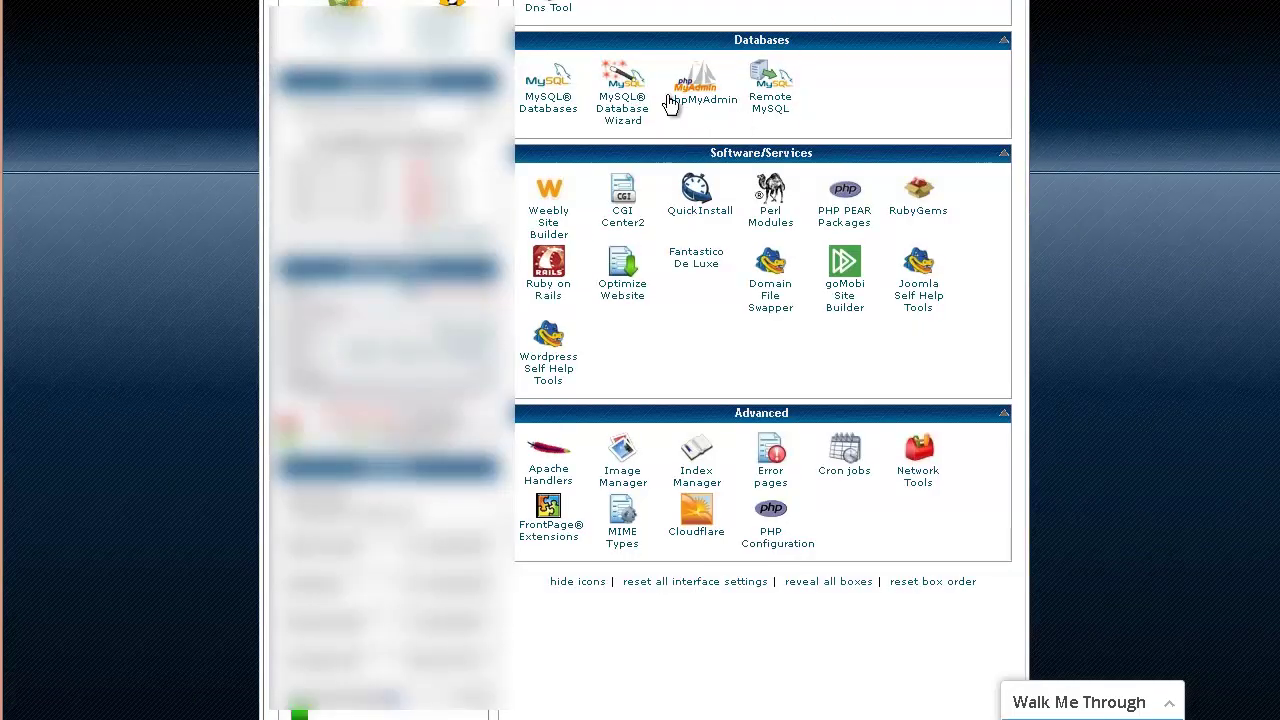
left_click(697, 97)
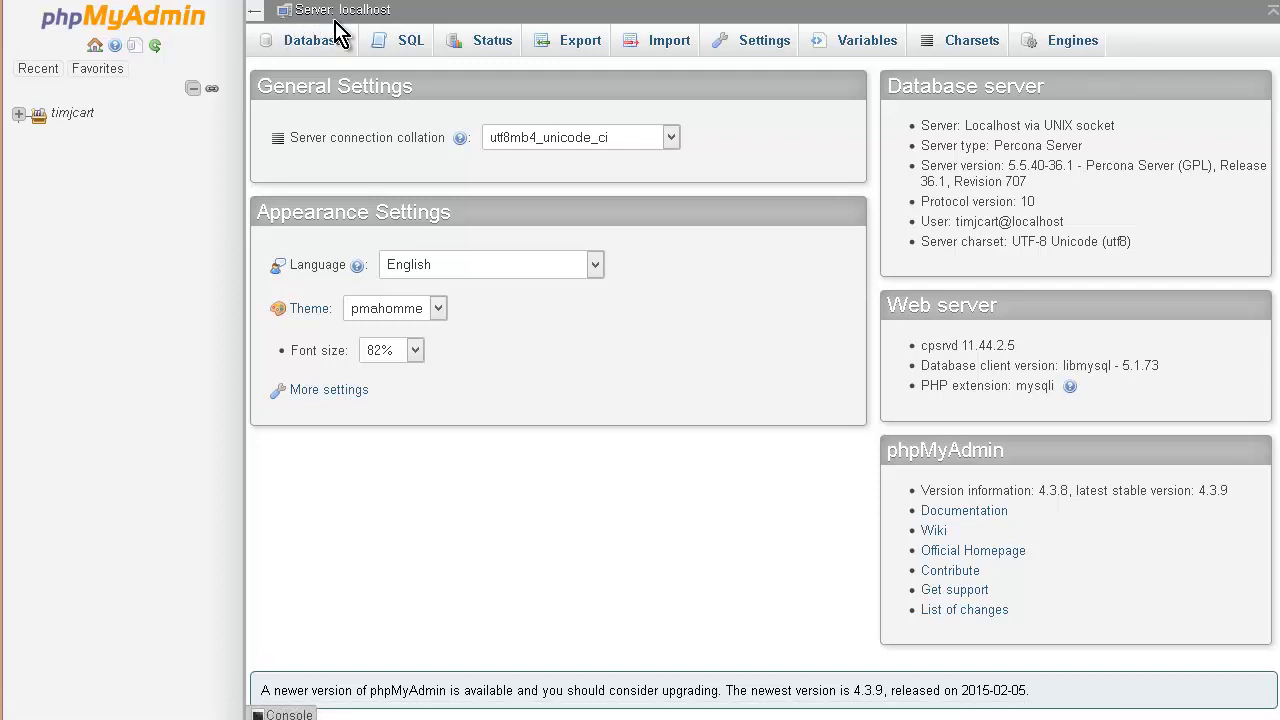
key("alt+Tab")
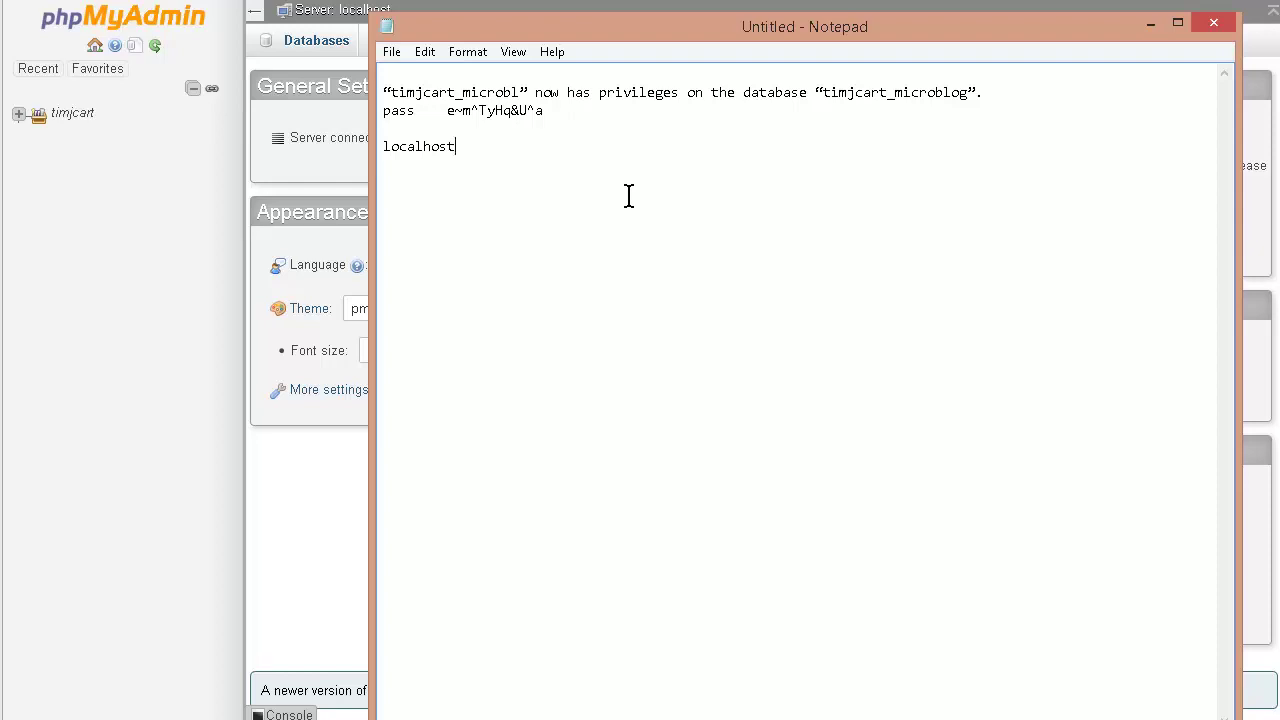
- Start the WordPress setup in English (United States) and proceed to the database connection details form
left_click(257, 718)
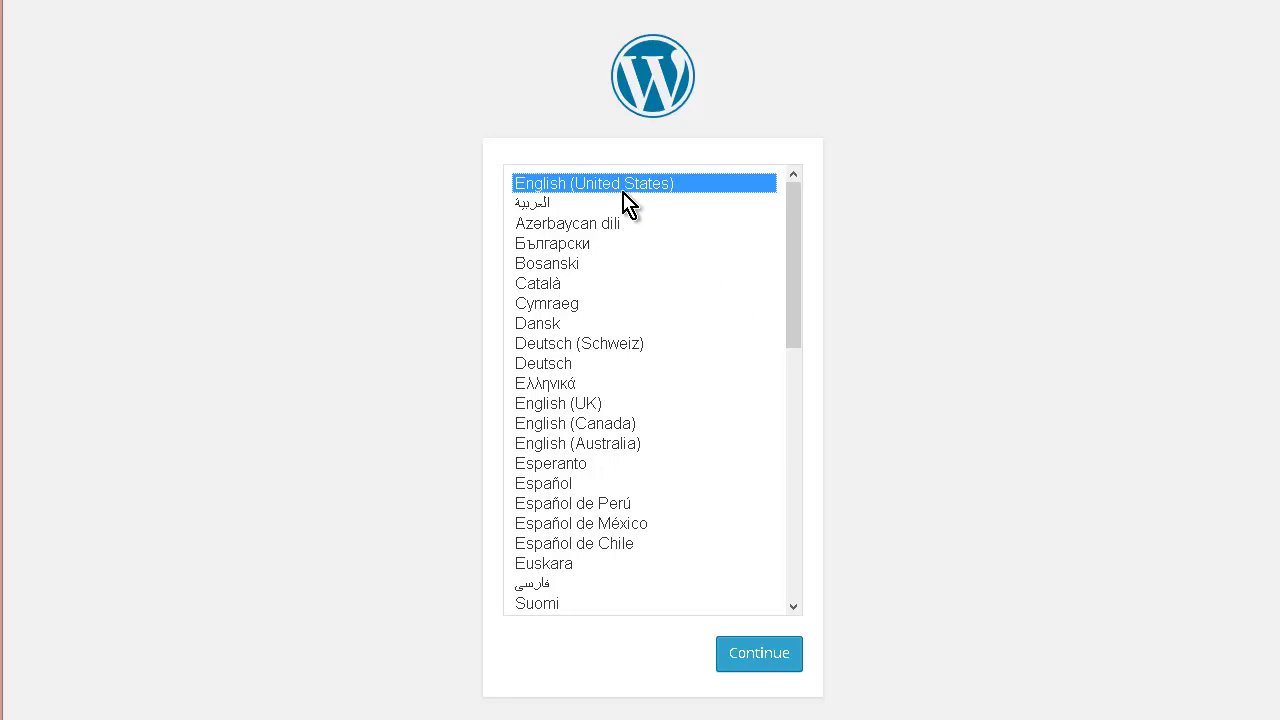
left_click(755, 667)
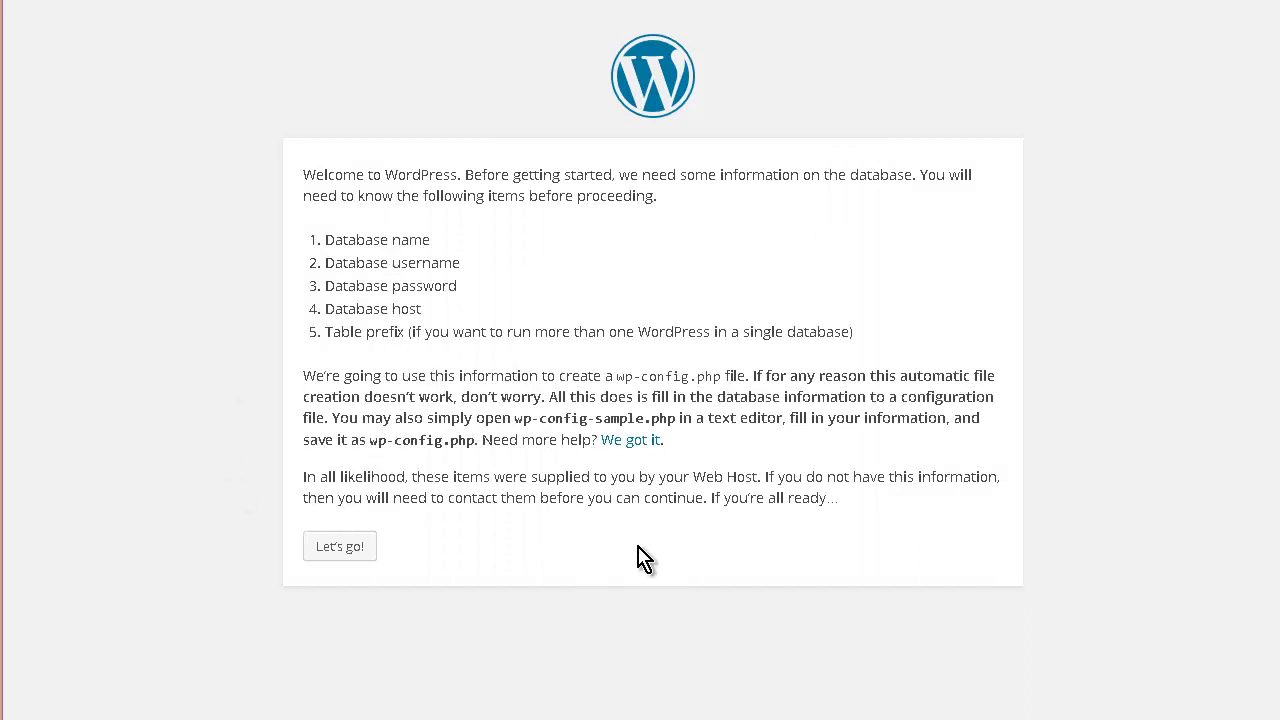
left_click(342, 551)
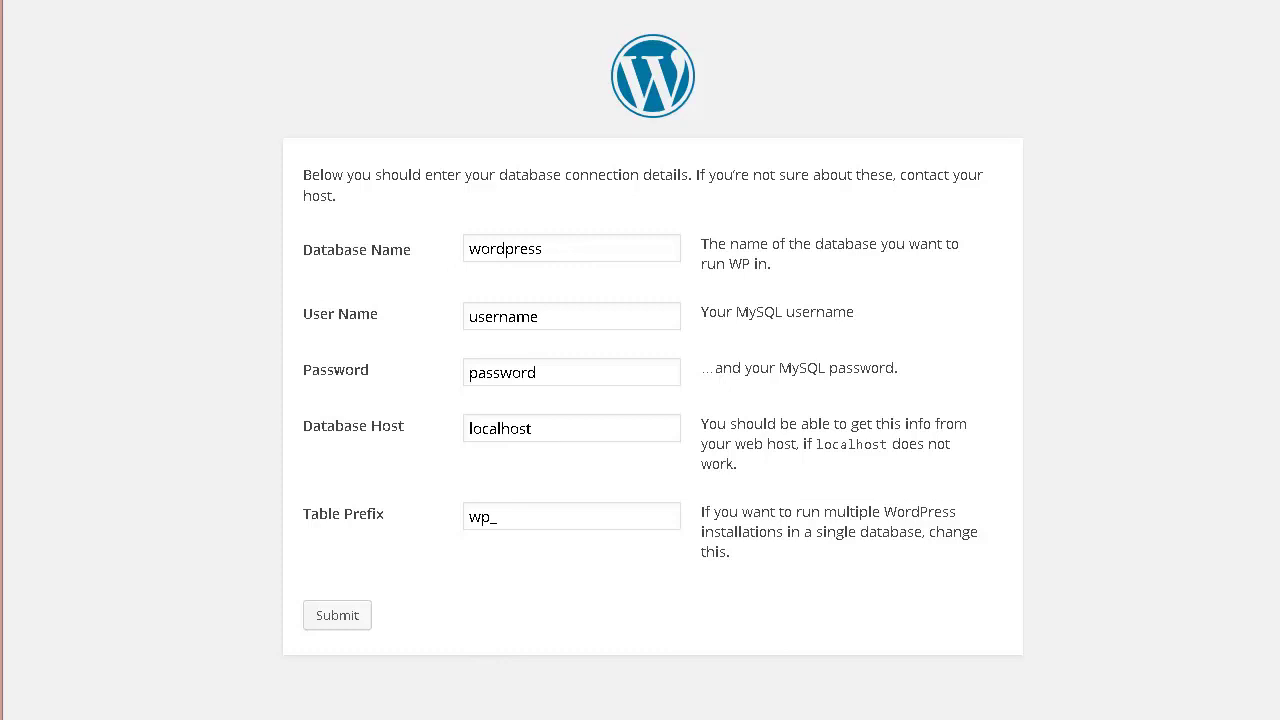
- Copy the full microblog database name from Notepad and use it to replace the default Database Name in the WordPress setup
key("alt+Tab")
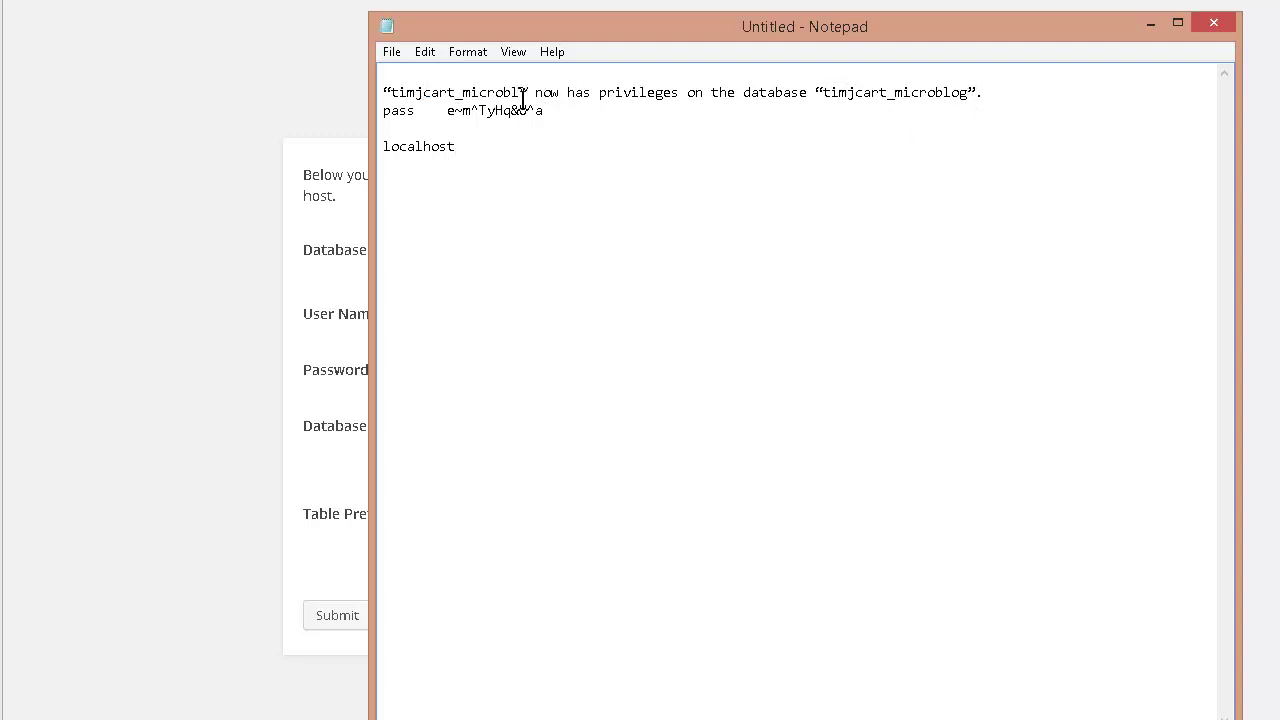
left_click_drag(519, 92, 407, 90)
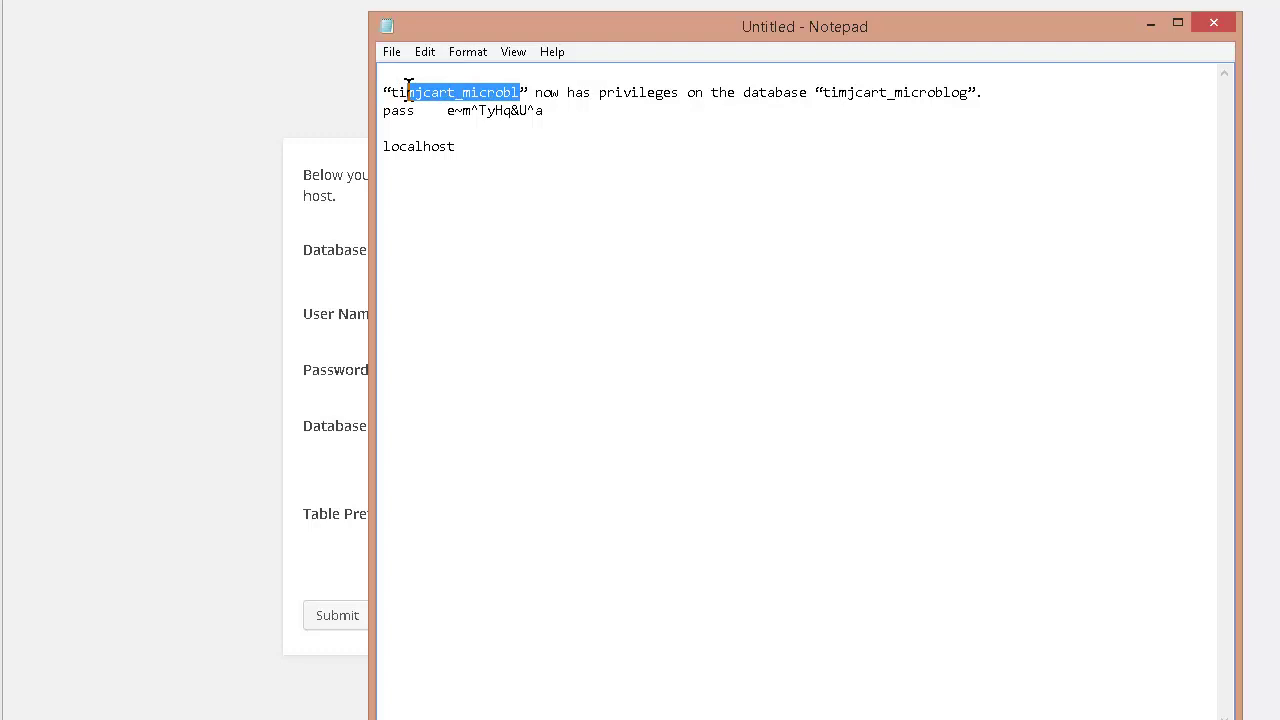
left_click(430, 100)
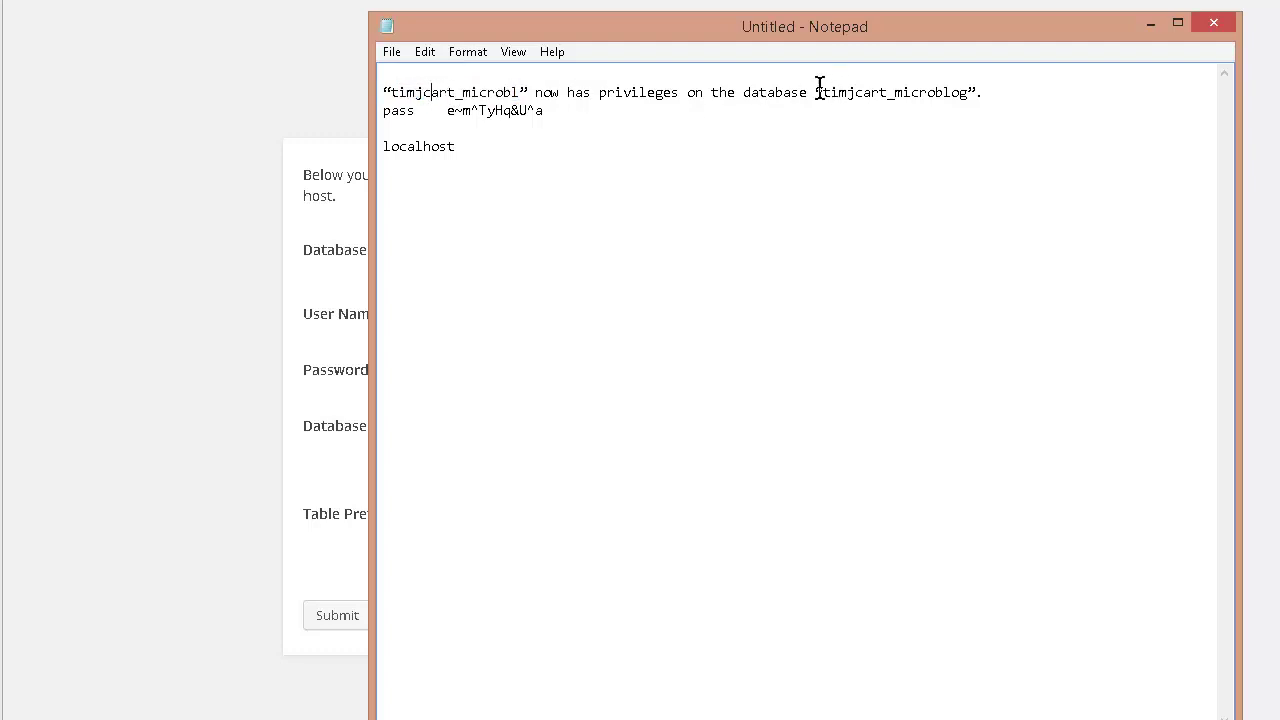
left_click_drag(822, 92, 968, 82)
right_click(942, 94)
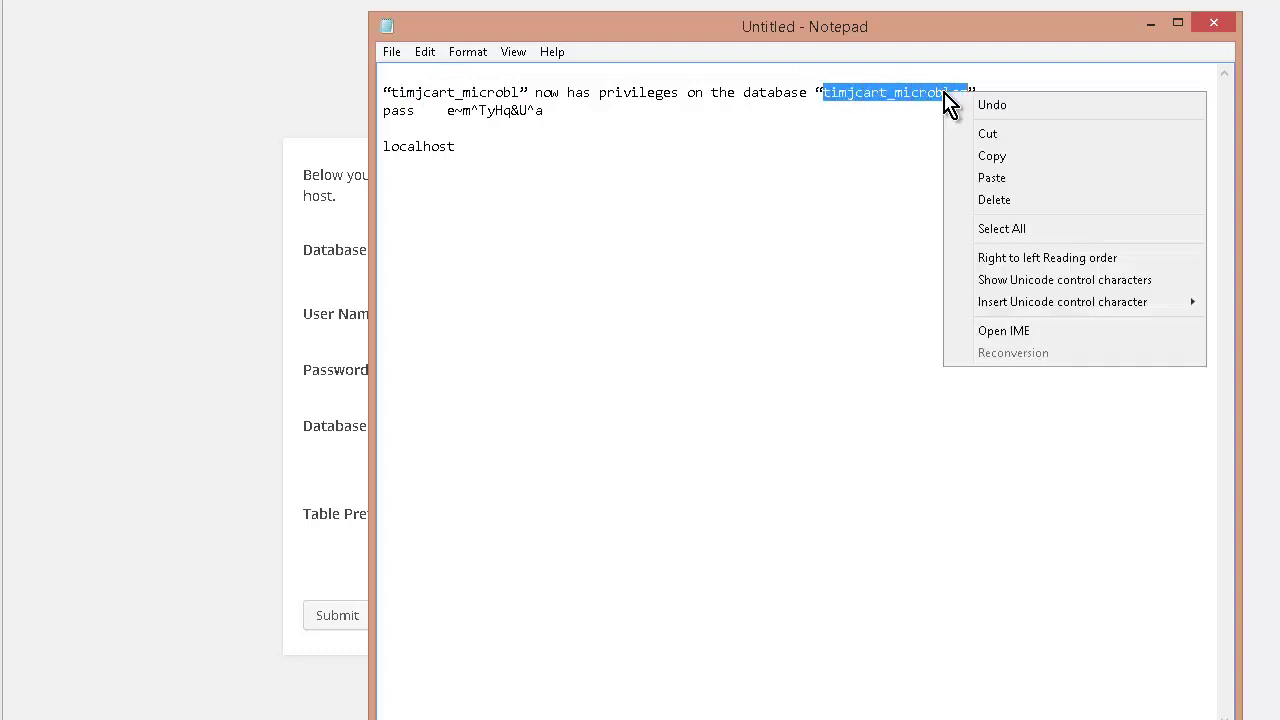
left_click(1023, 158)
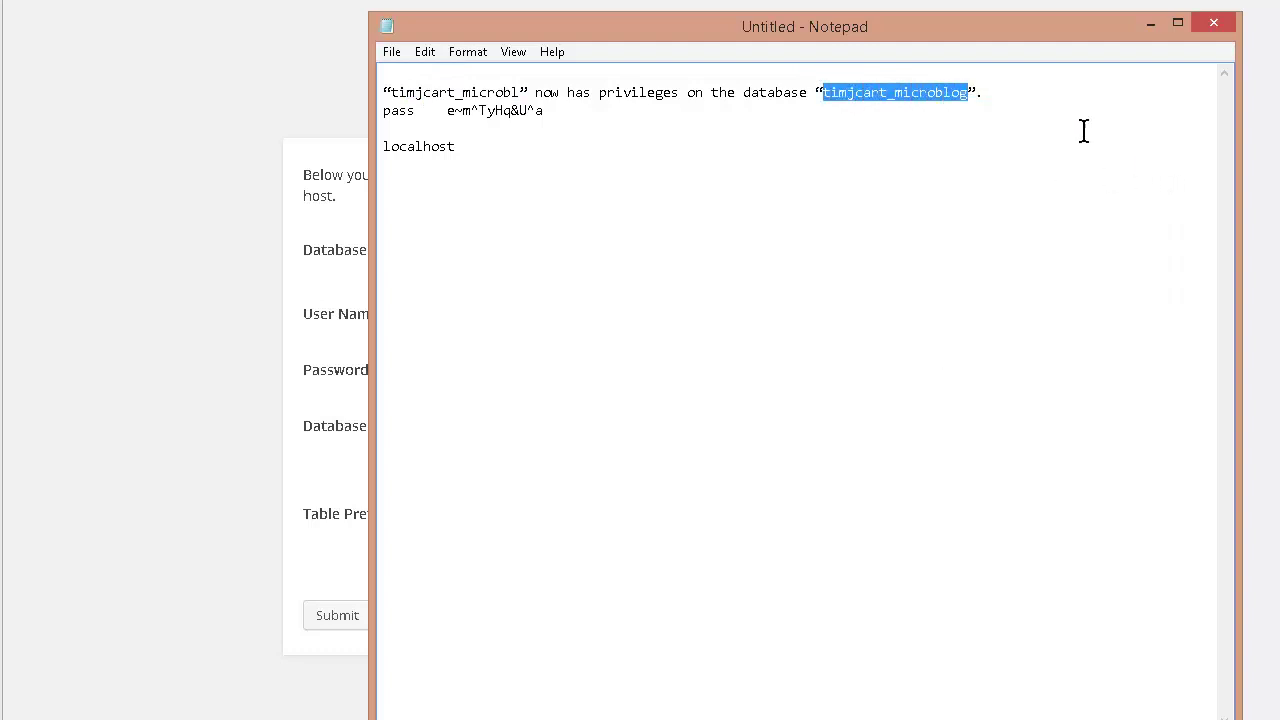
left_click(242, 195)
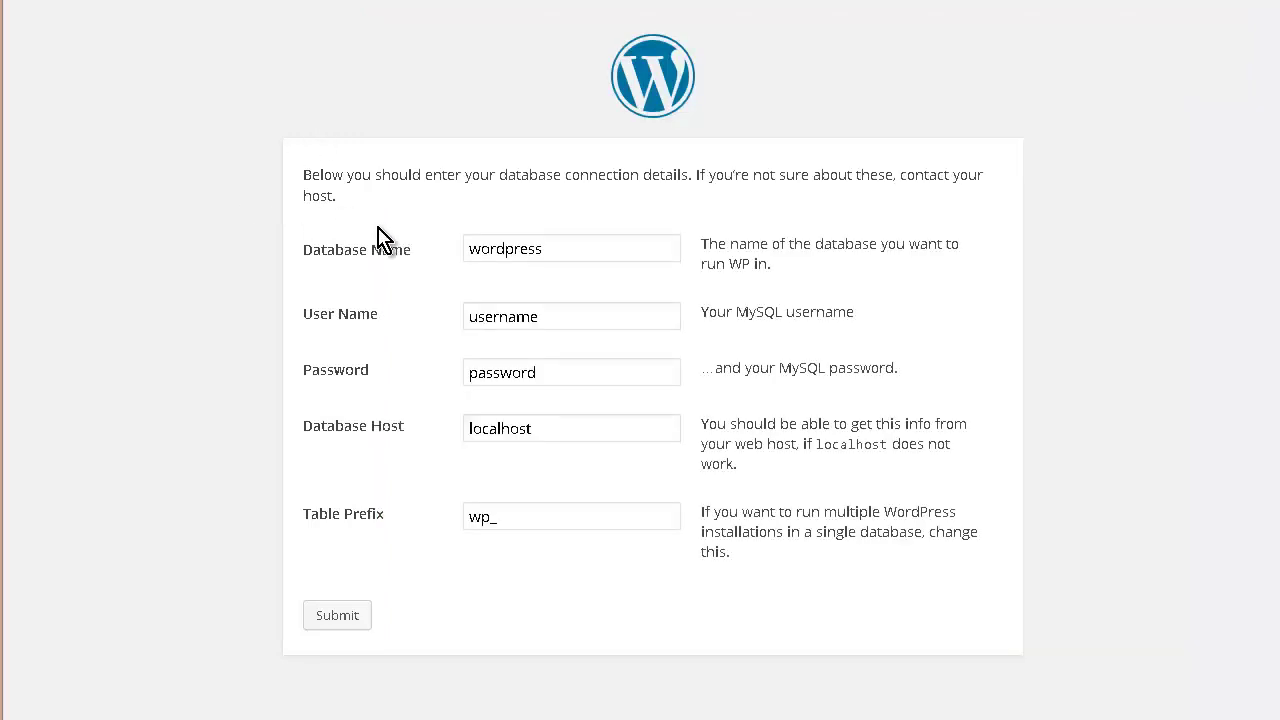
left_click(390, 258)
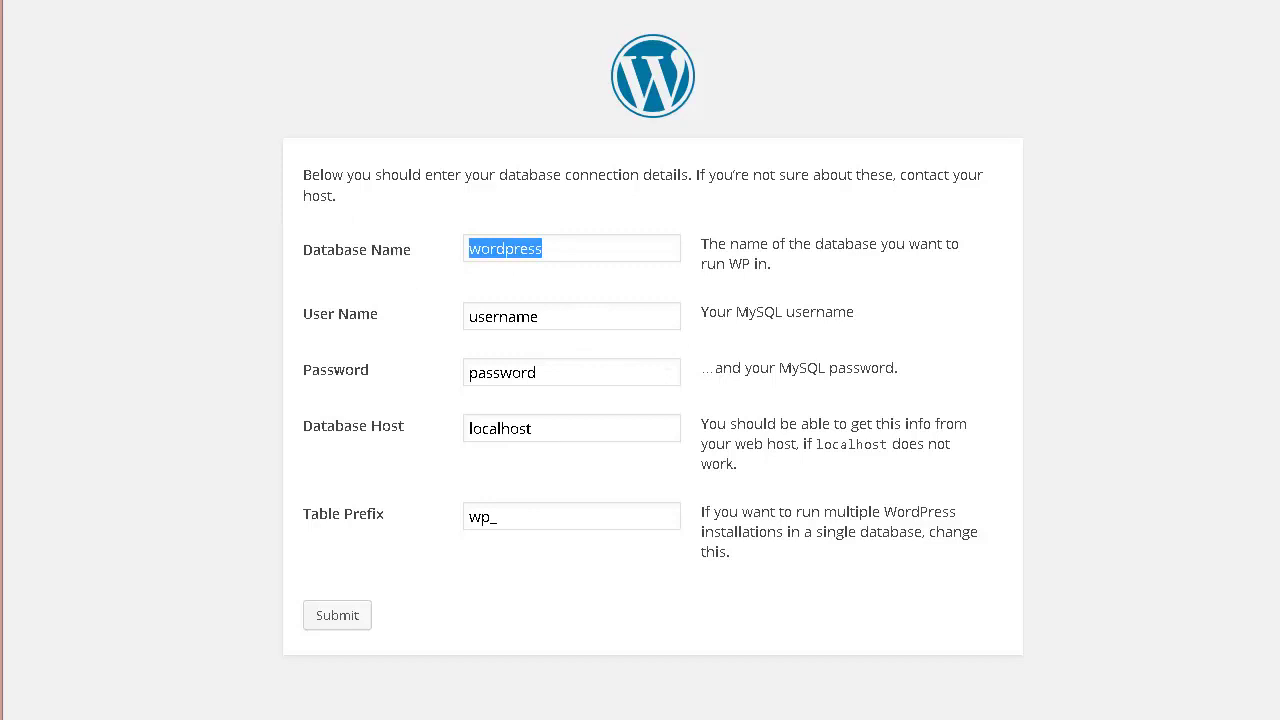
key("ctrl+v")
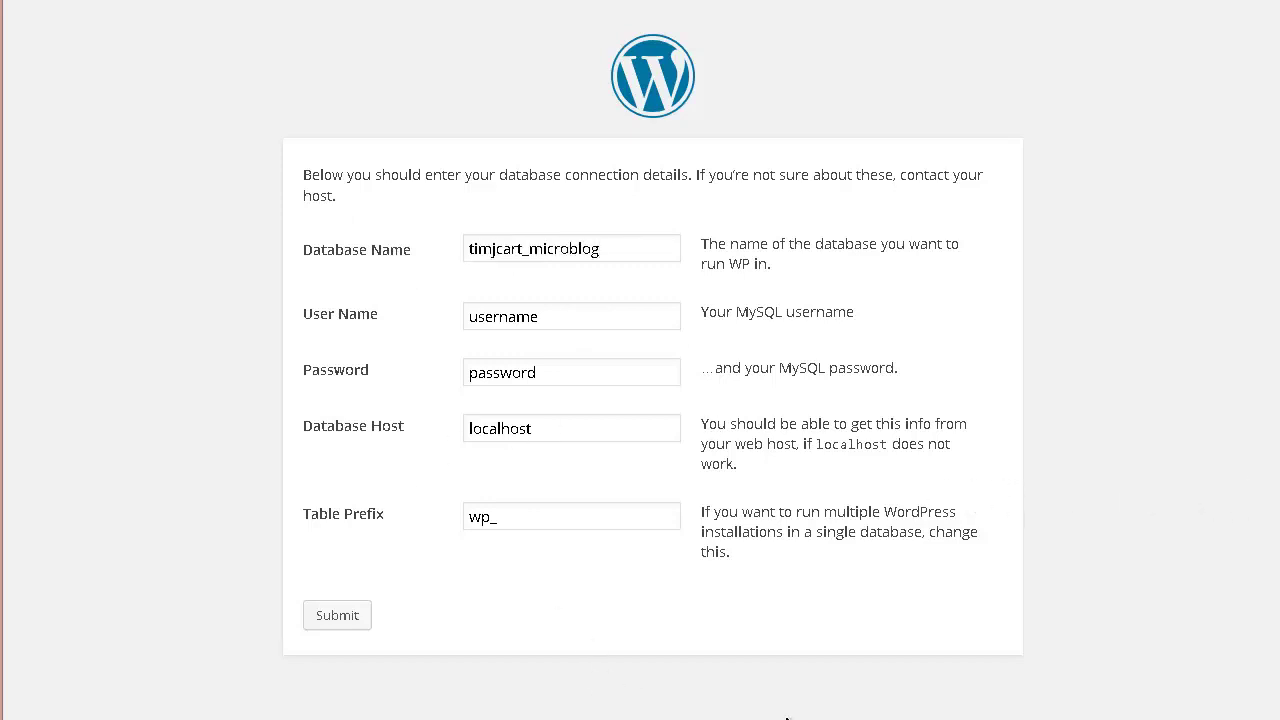
- Copy the full microbl database username from Notepad and use it to replace the default User Name in the setup form
key("alt+Tab")
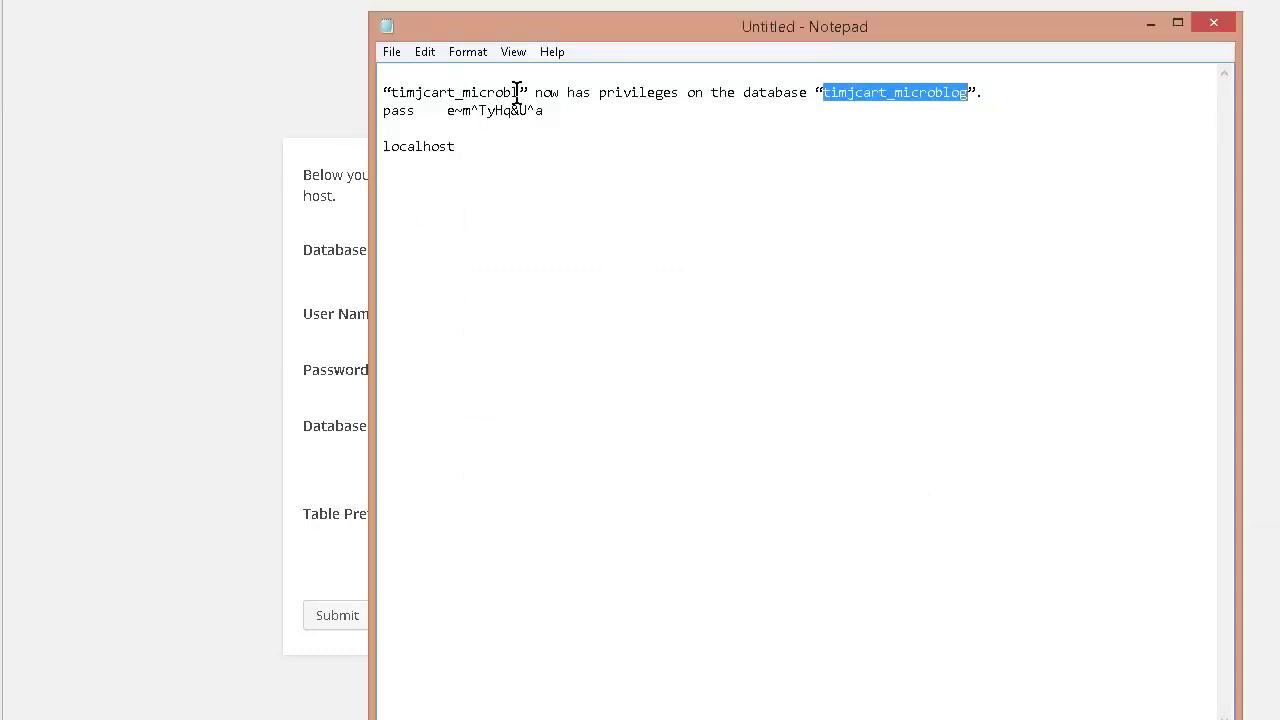
left_click_drag(518, 92, 392, 94)
right_click(412, 93)
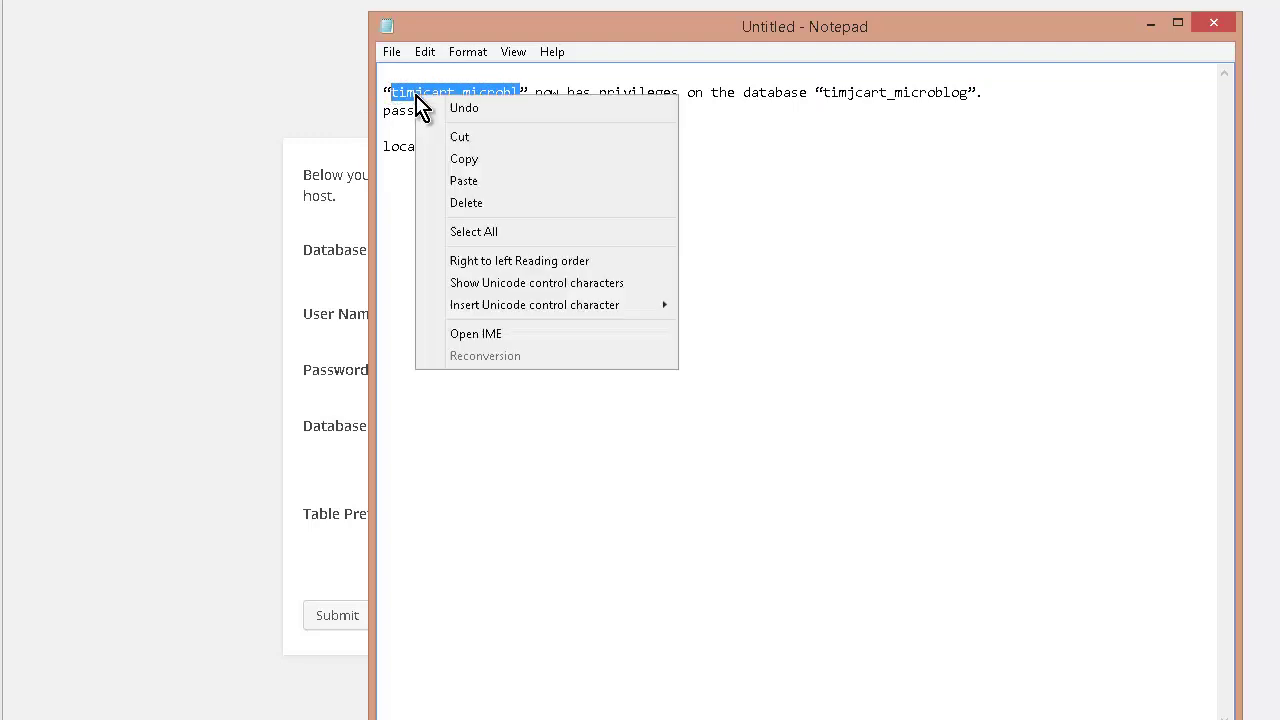
left_click(462, 158)
left_click(286, 297)
left_click(551, 317)
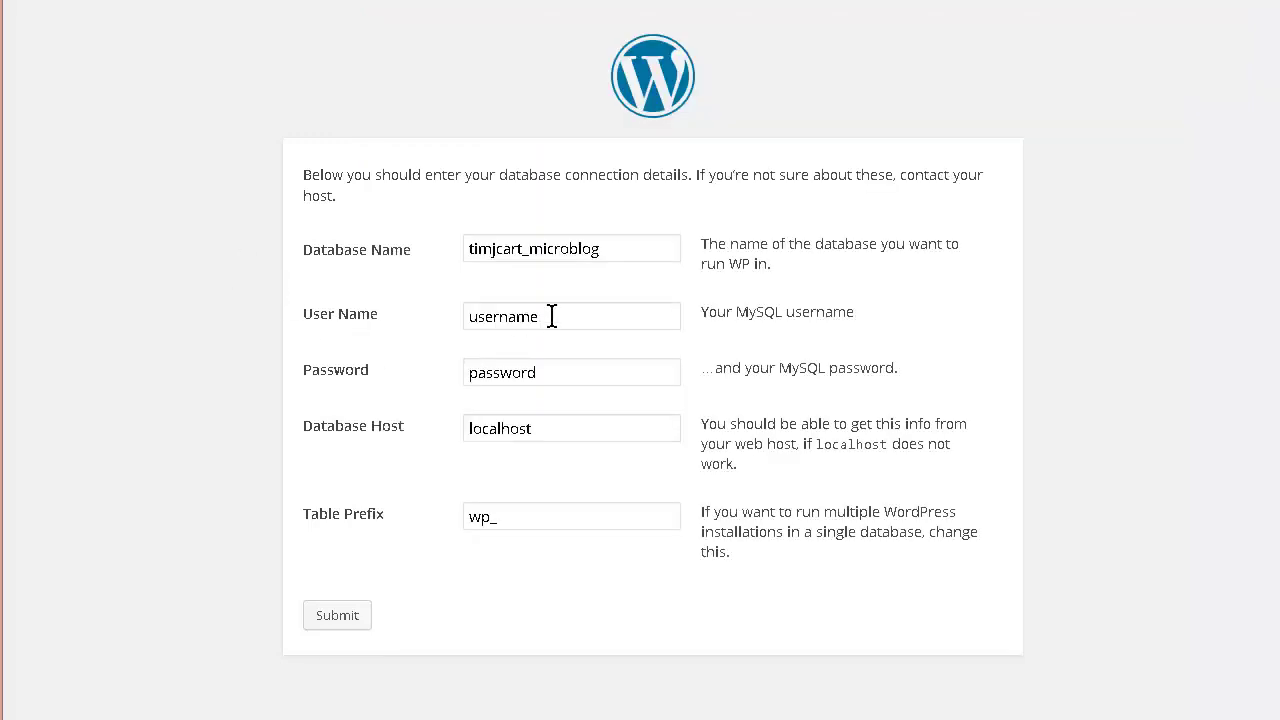
key("ctrl+a")
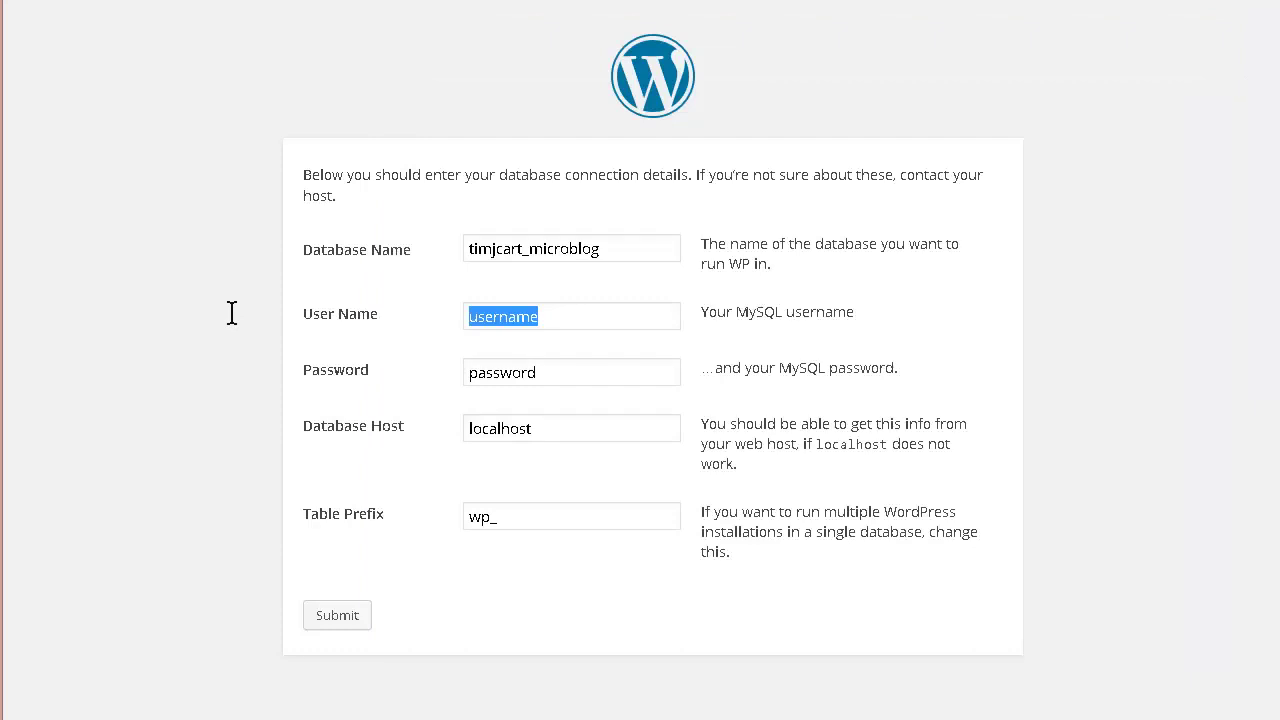
key("ctrl+v")
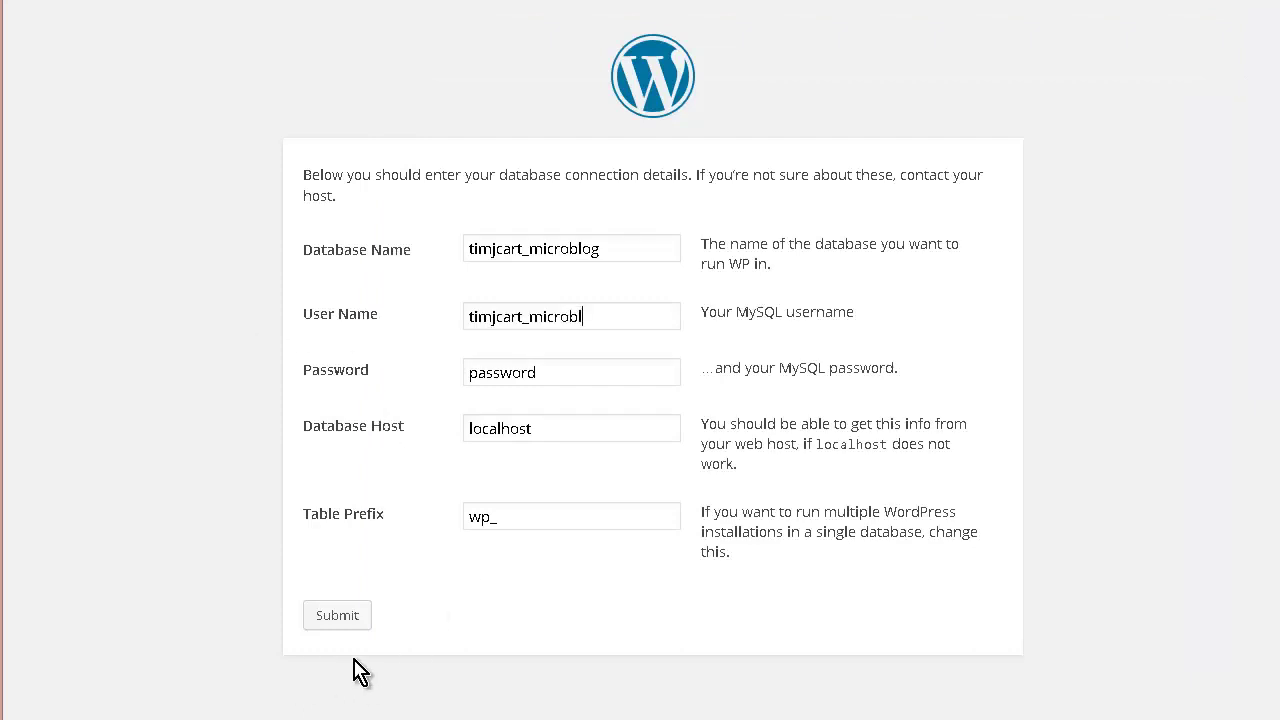
- Copy the database password from Notepad and use it to replace the default Password in the setup form
key("alt+Tab")
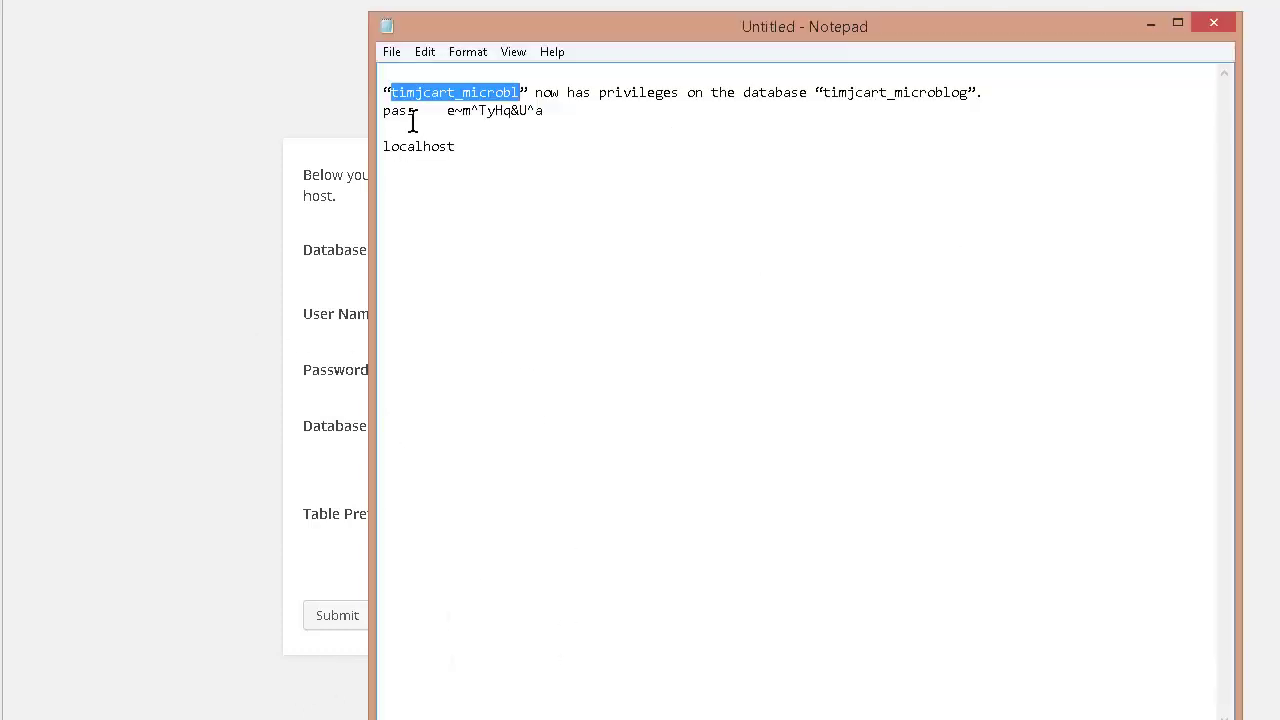
left_click_drag(447, 111, 545, 114)
right_click(528, 117)
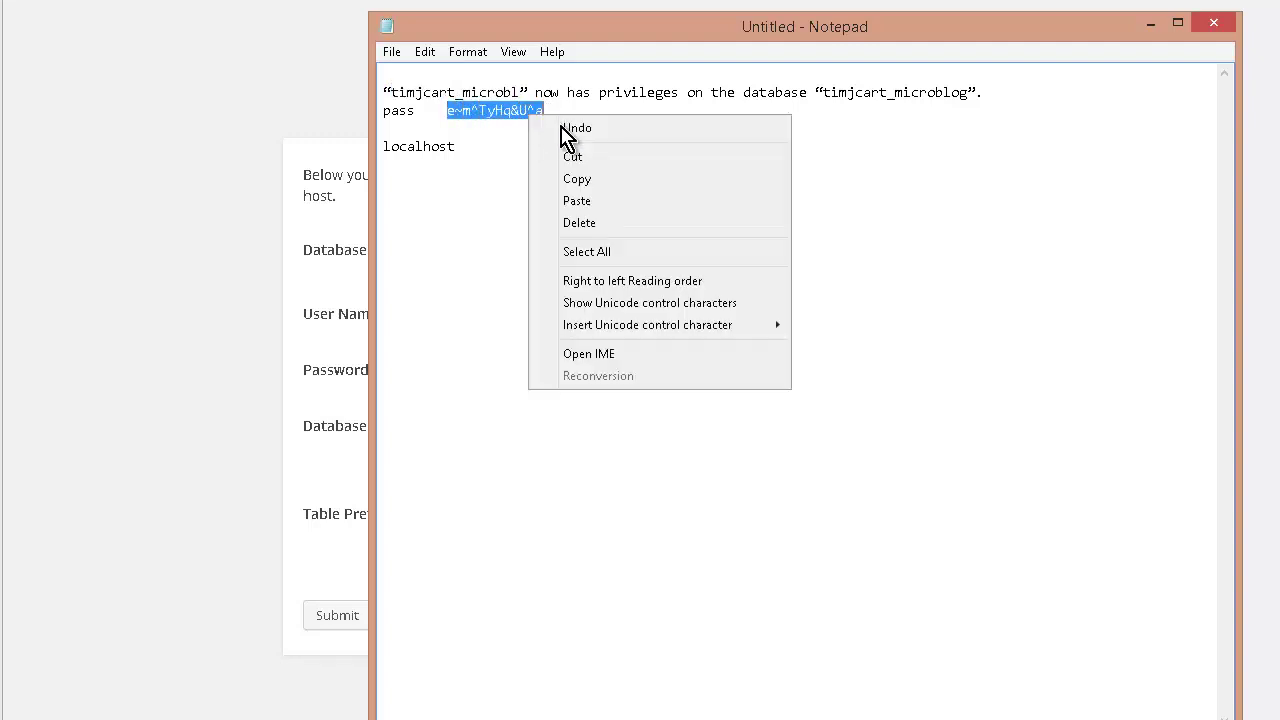
left_click(607, 185)
key("alt+Tab")
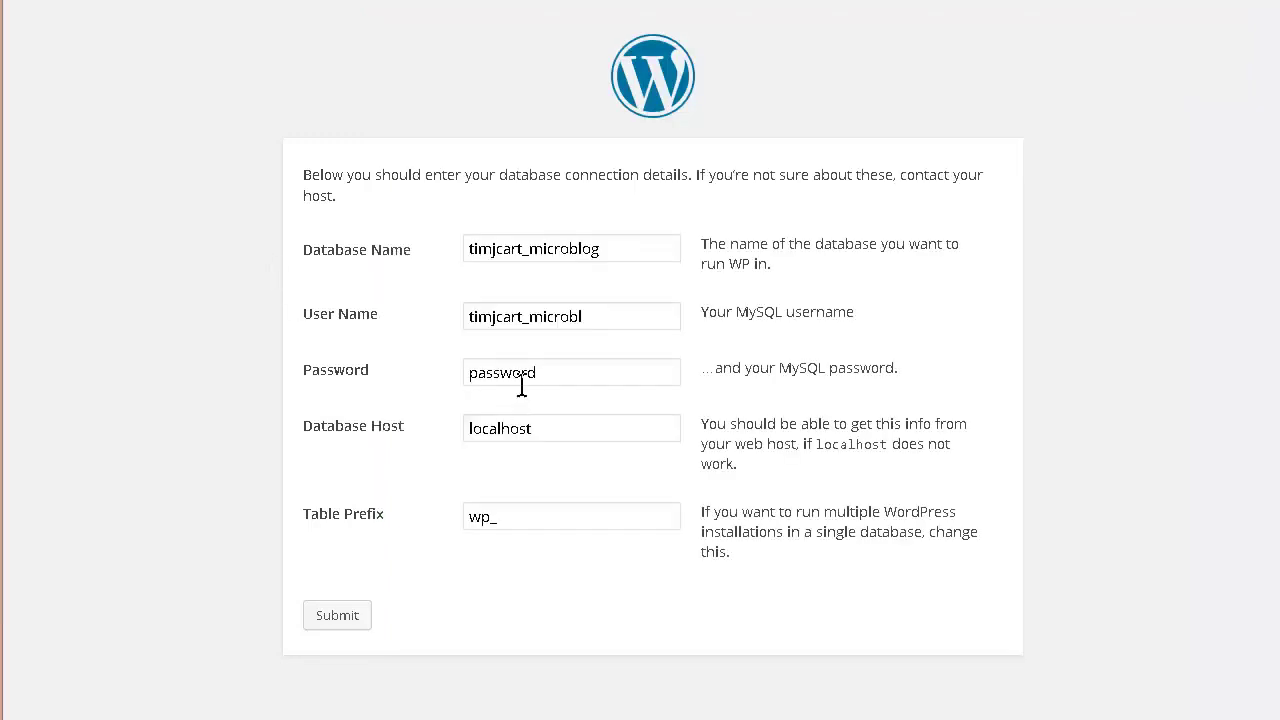
left_click_drag(545, 369, 322, 397)
key("ctrl+v")
key("alt+Tab")
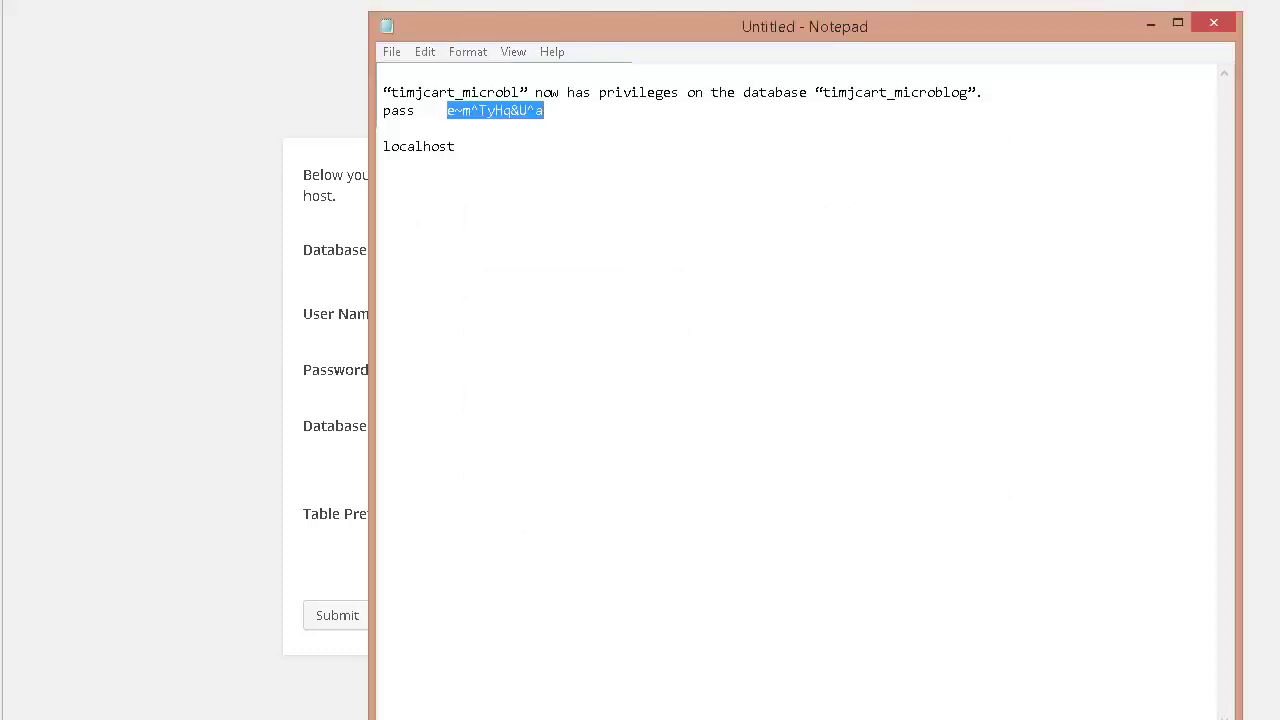
key("alt+Tab")
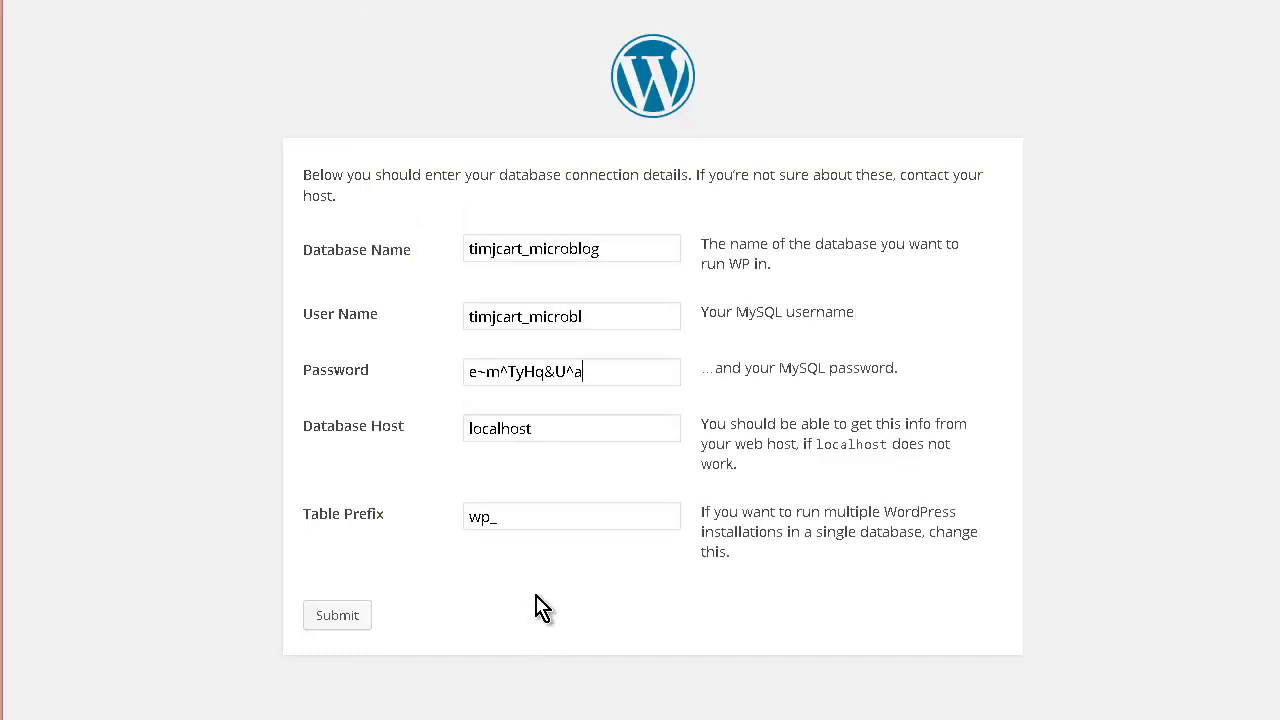
- Set the table prefix to mb_ and submit the database connection details
double_click(464, 518)
type("mb_")
left_click(346, 617)
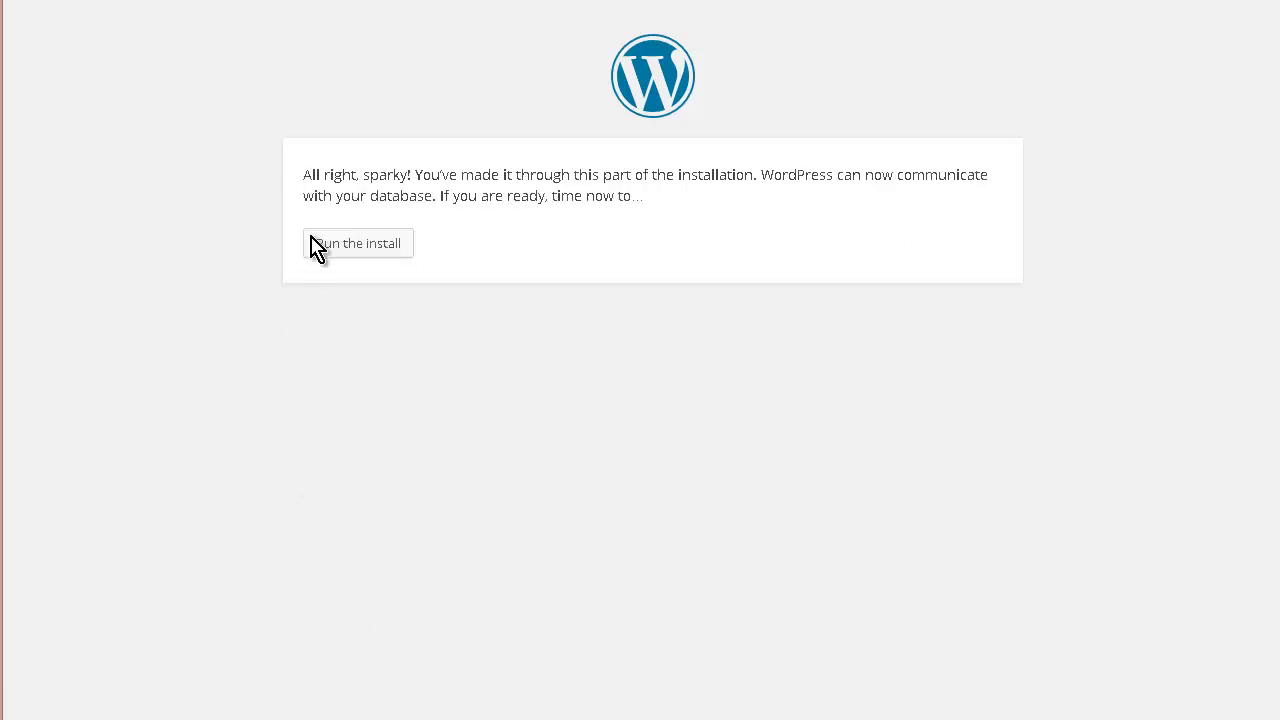
- Run the WordPress installation with site title My Mivroblog, username microblog, the account password and the contact e-mail
left_click(369, 245)
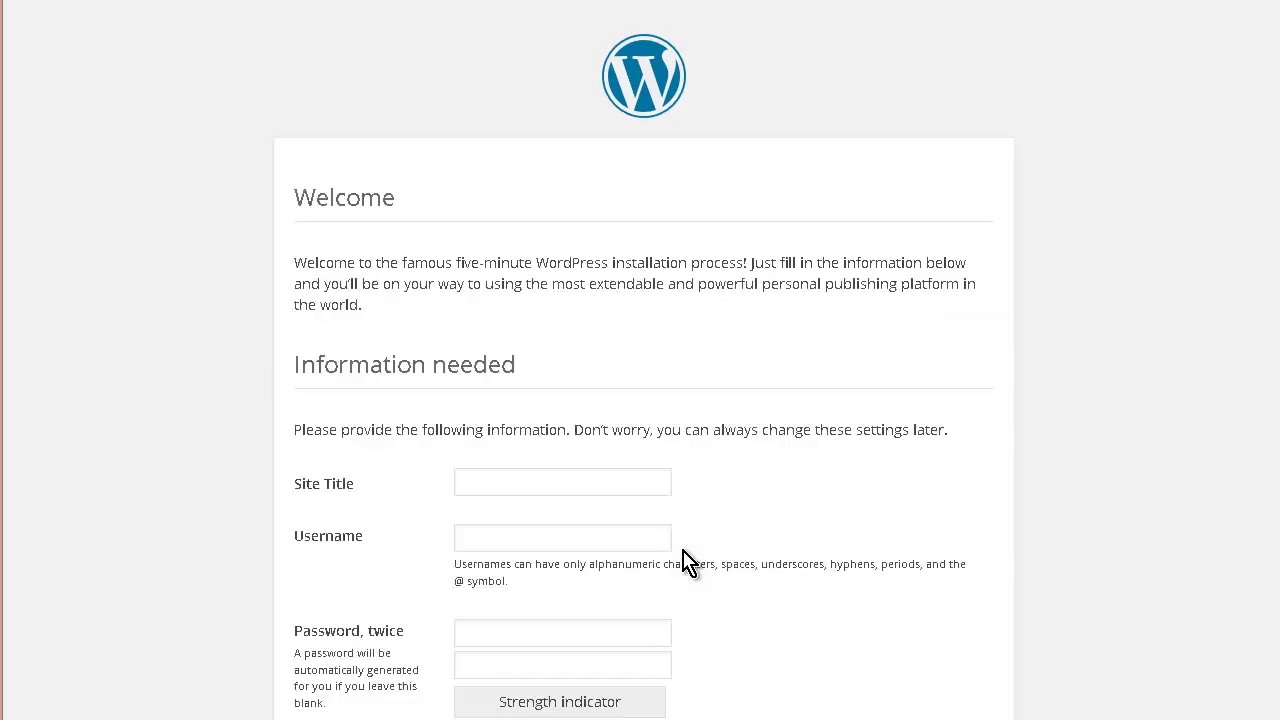
scroll(565, 420, "down", 3)
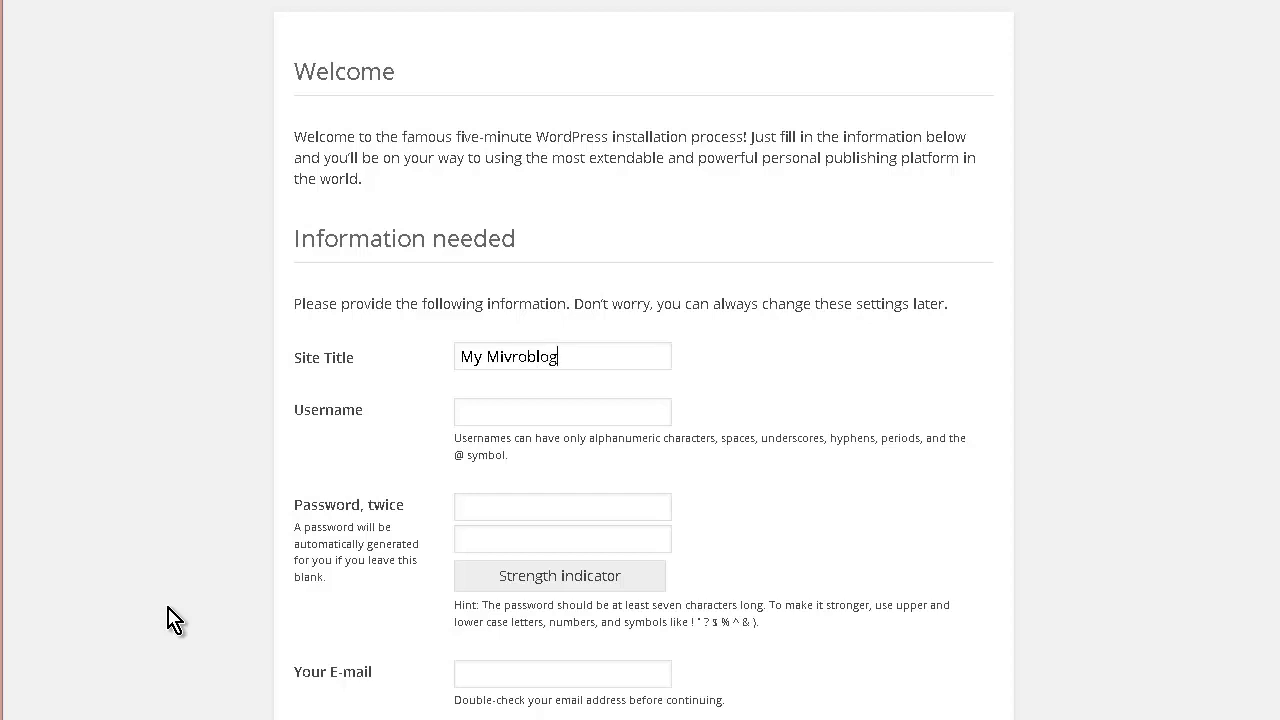
scroll(246, 535, "down", 2)
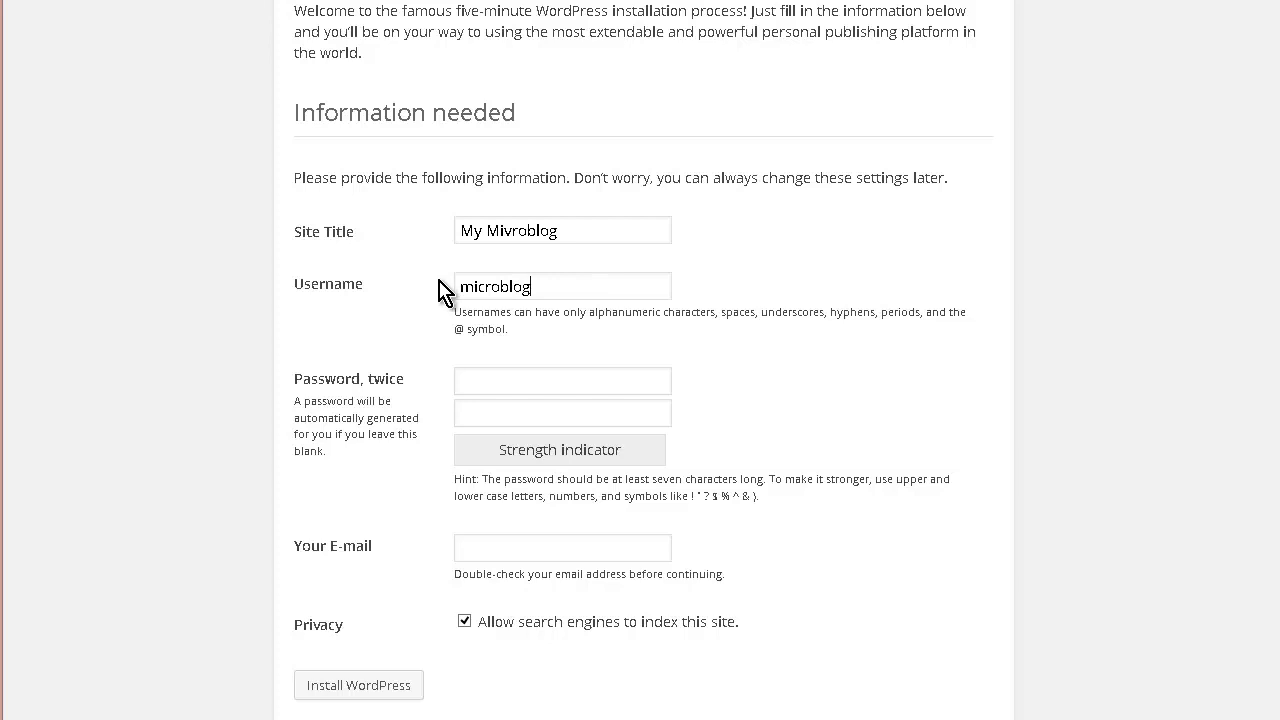
scroll(438, 292, "down", 1)
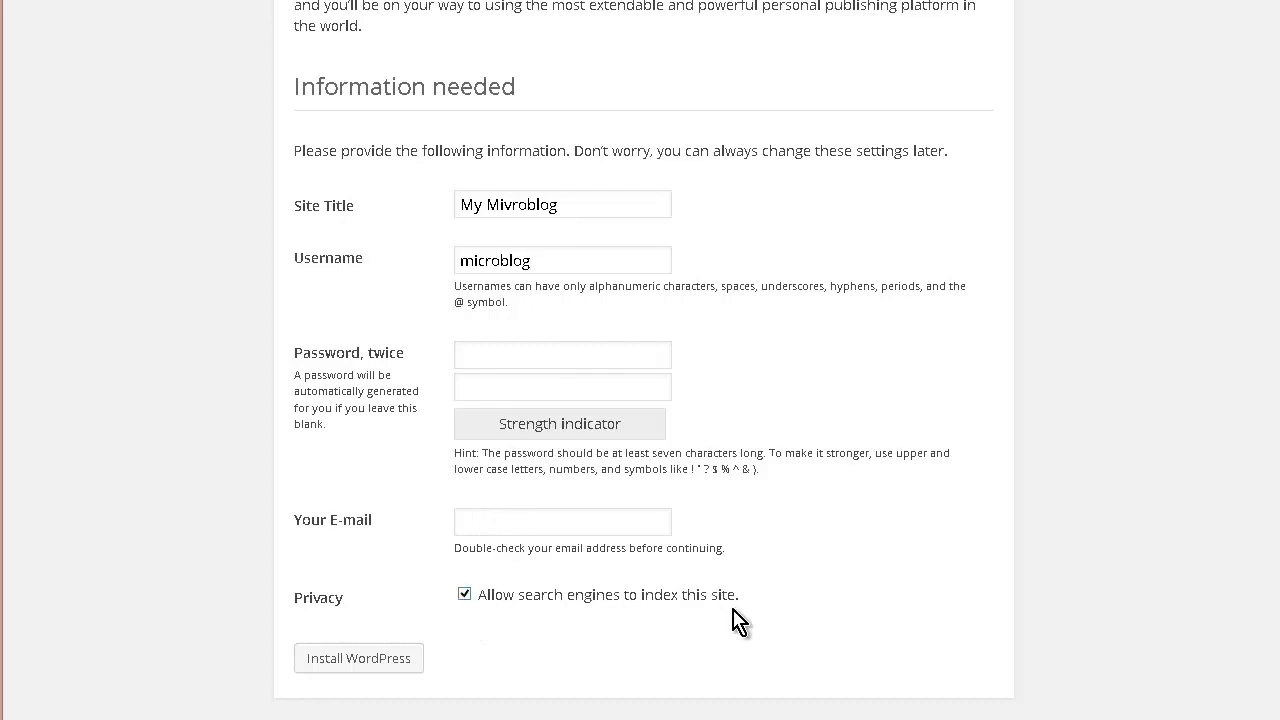
left_click(480, 606)
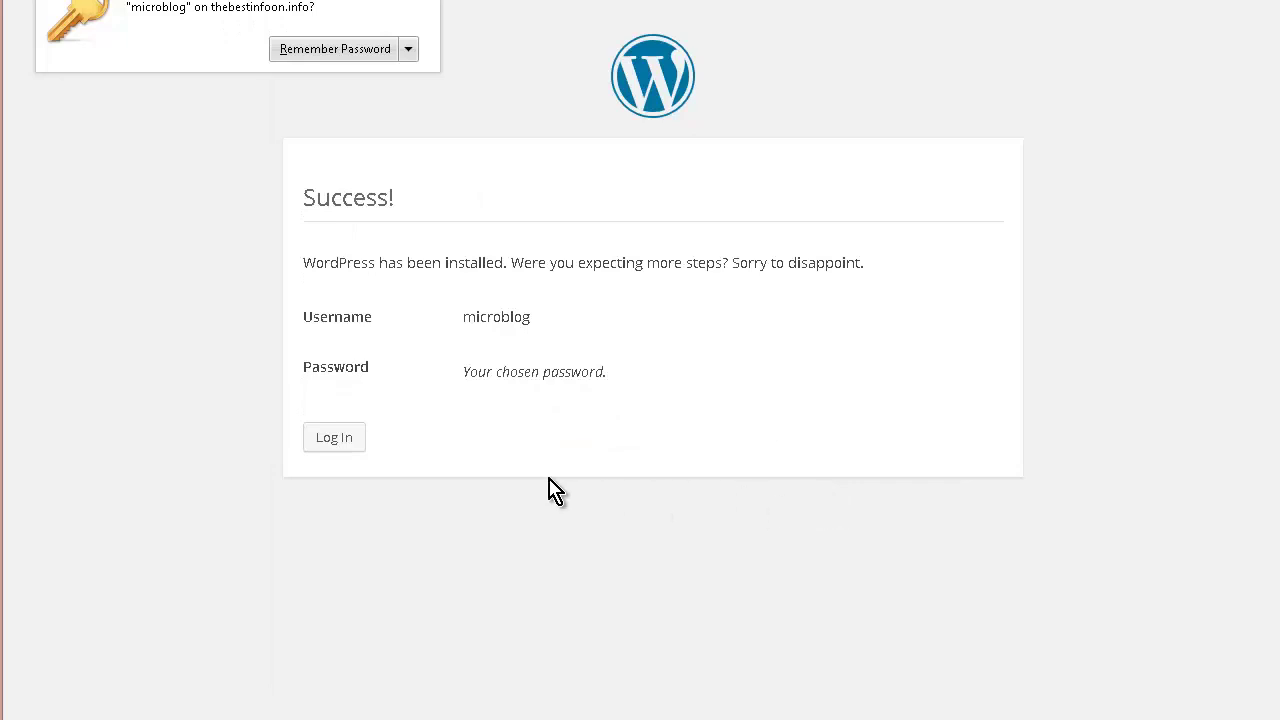
- Log in to the new site as microblog with the account password and Remember Me enabled, and dismiss the browser's offer to save the password
left_click(334, 441)
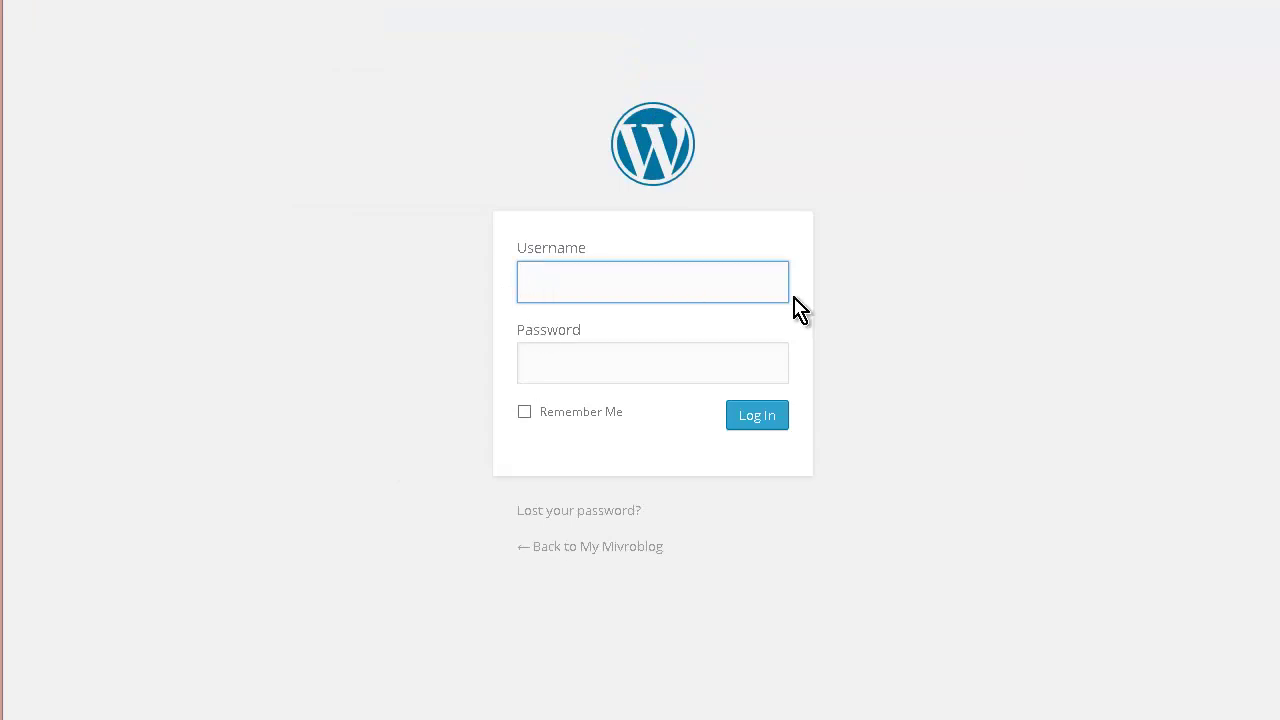
type("microblog")
key("Tab")
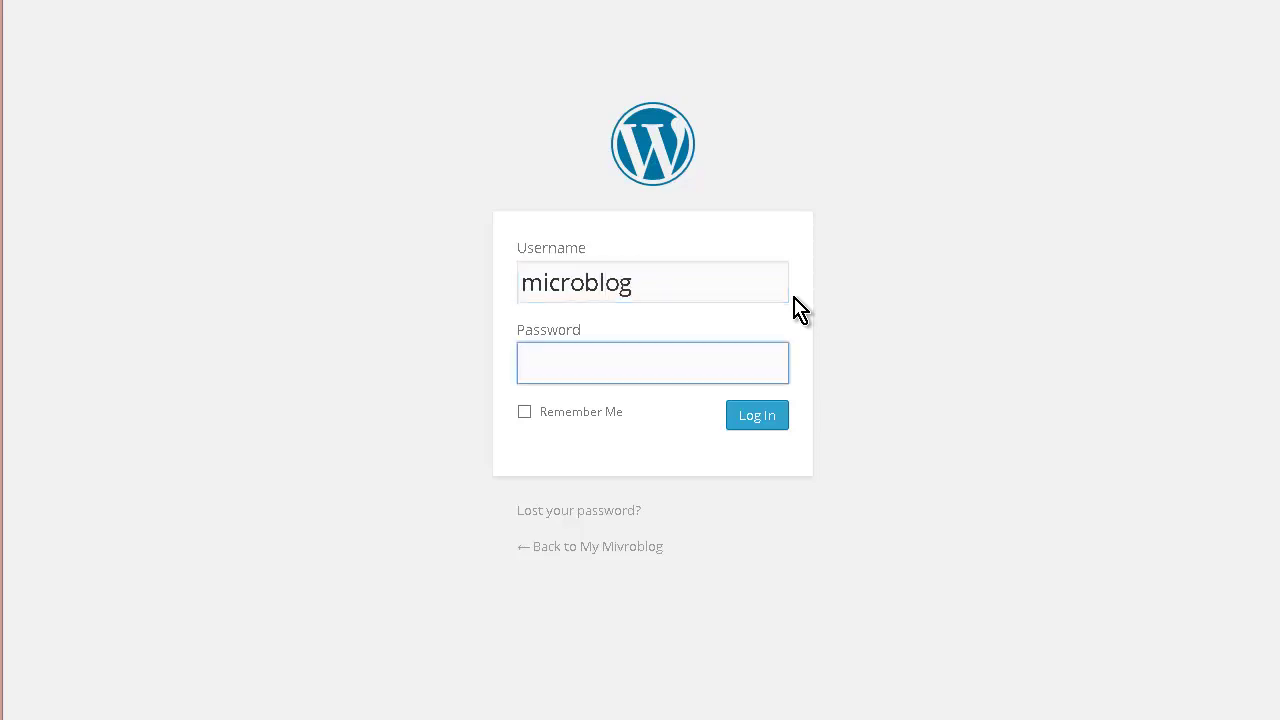
type("********")
left_click(524, 416)
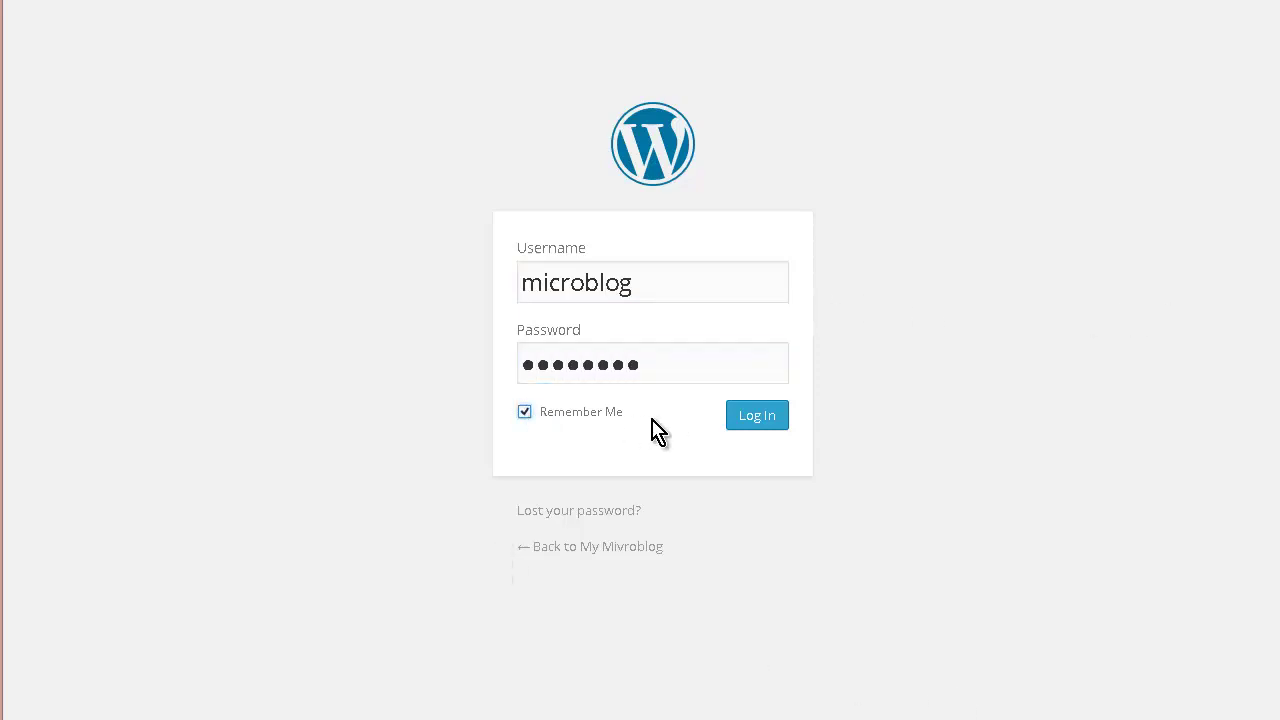
left_click(754, 420)
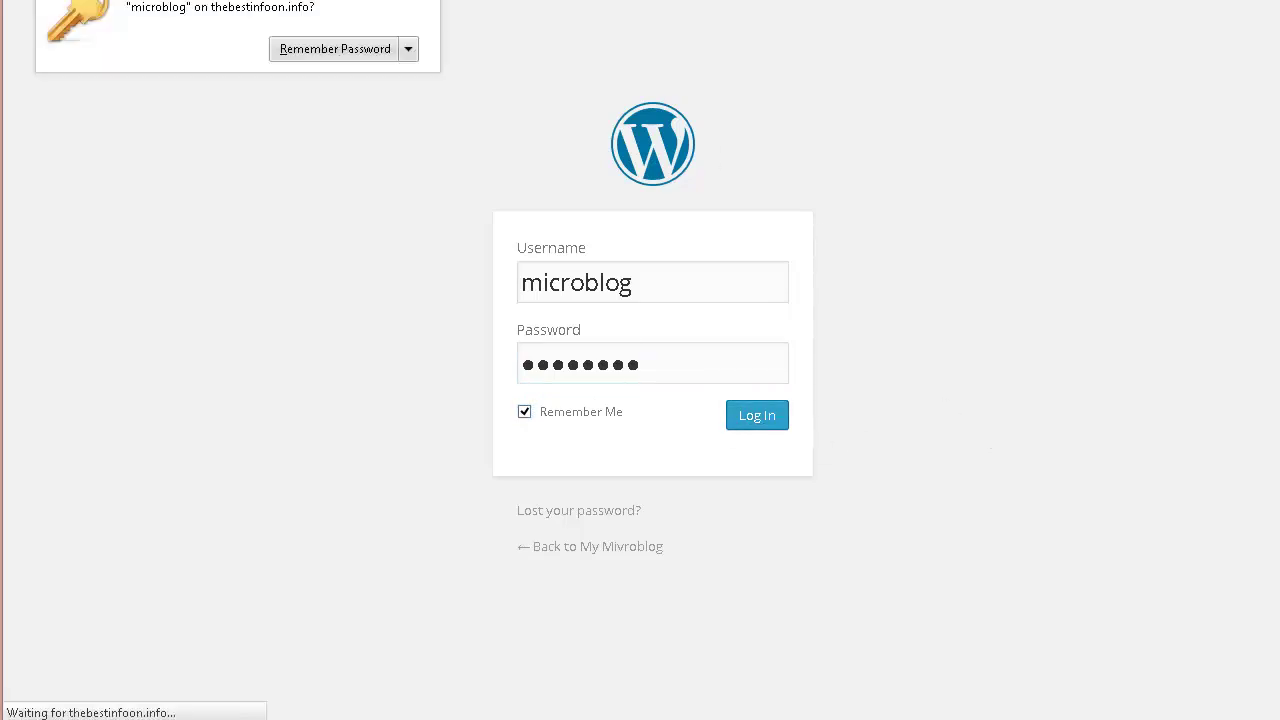
left_click(434, 6)
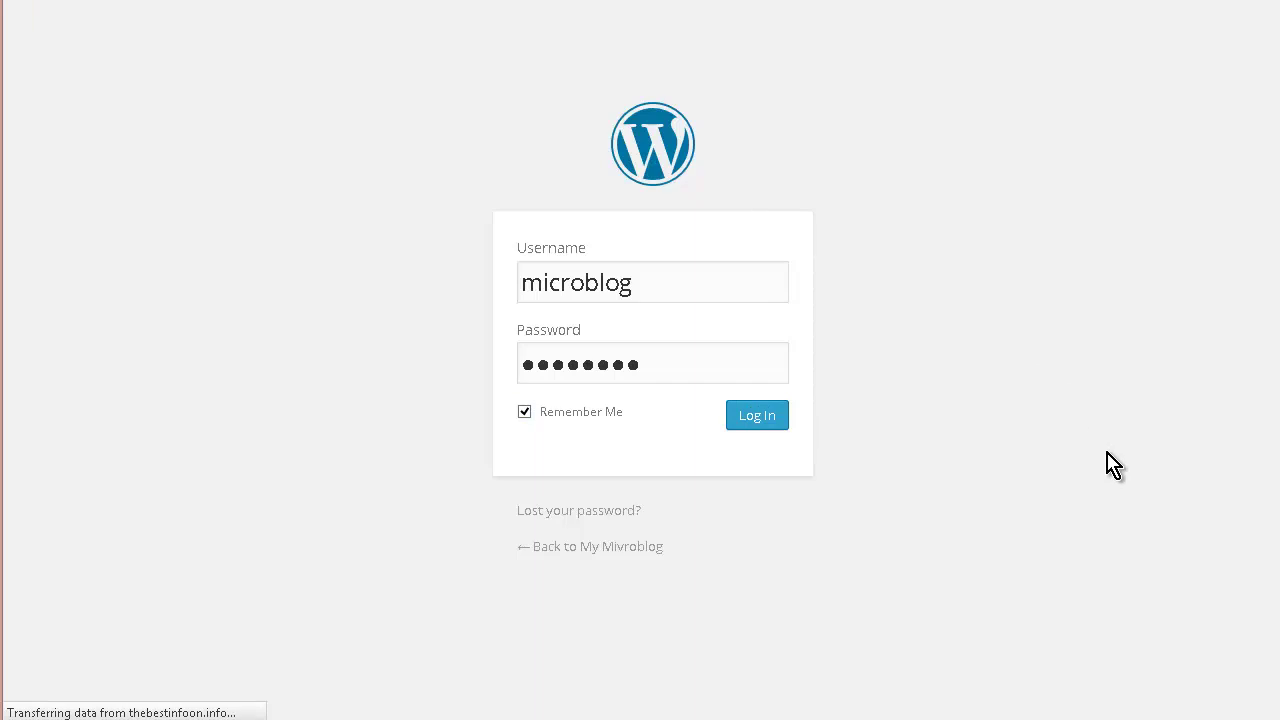